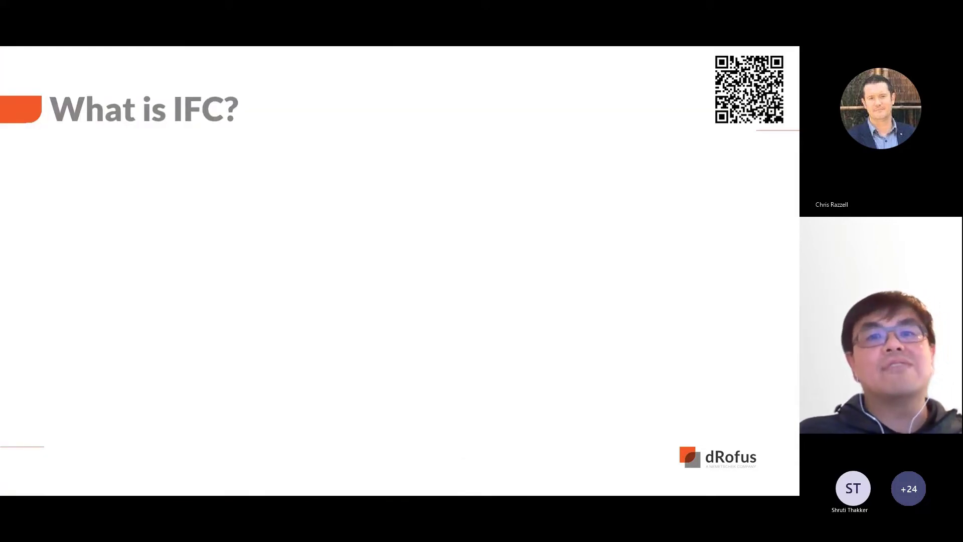
{"action": "key", "text": "Right"}
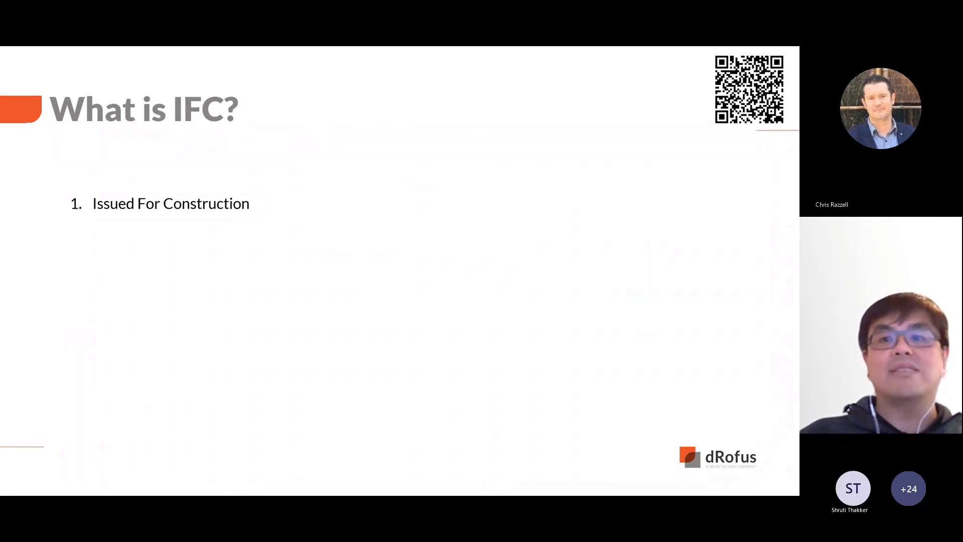
{"action": "key", "text": "Right"}
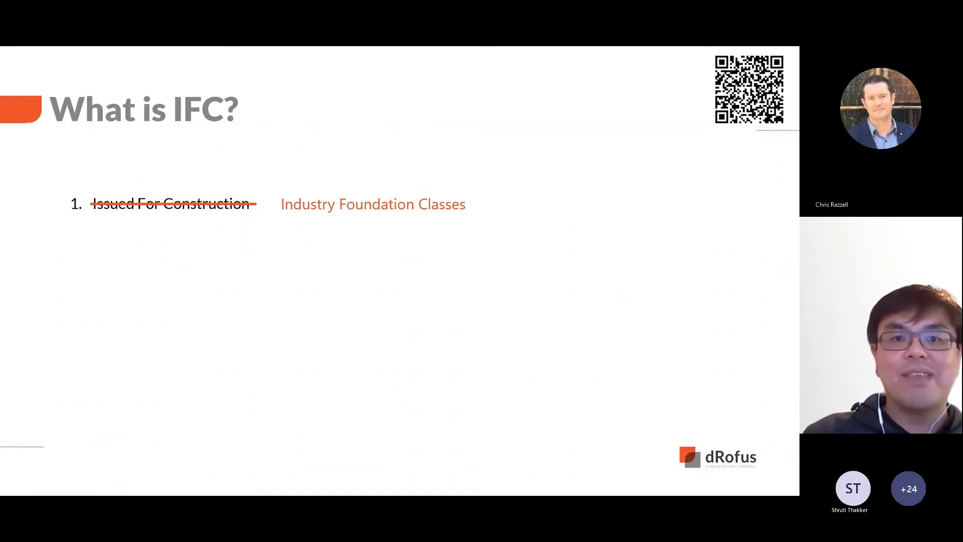
{"action": "key", "text": "Right"}
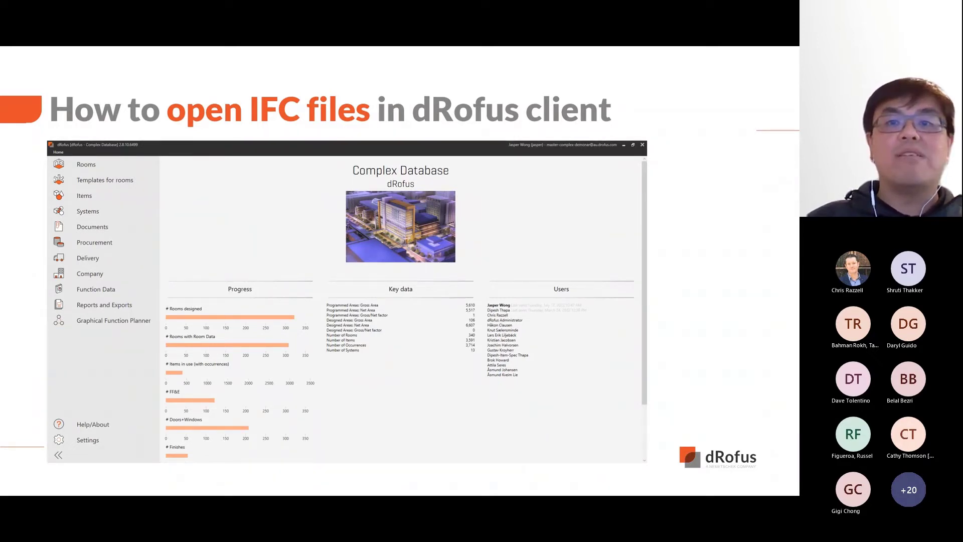
{"action": "key", "text": "Right"}
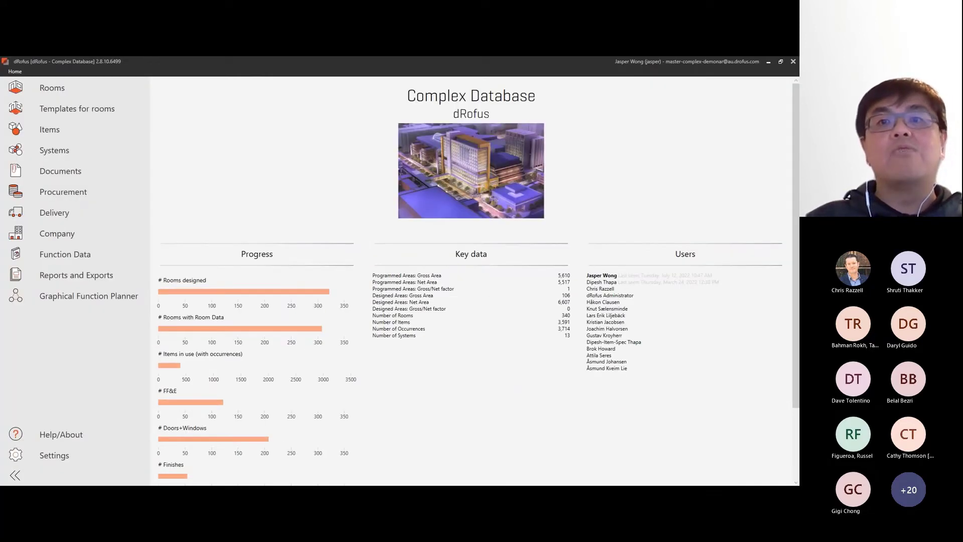
- Open the IFC file 20220204_Complex_Model_ARCH_C21_demonar.ifc in the Rooms module of the Complex Database
{"action": "left_click", "coordinate": [66, 92]}
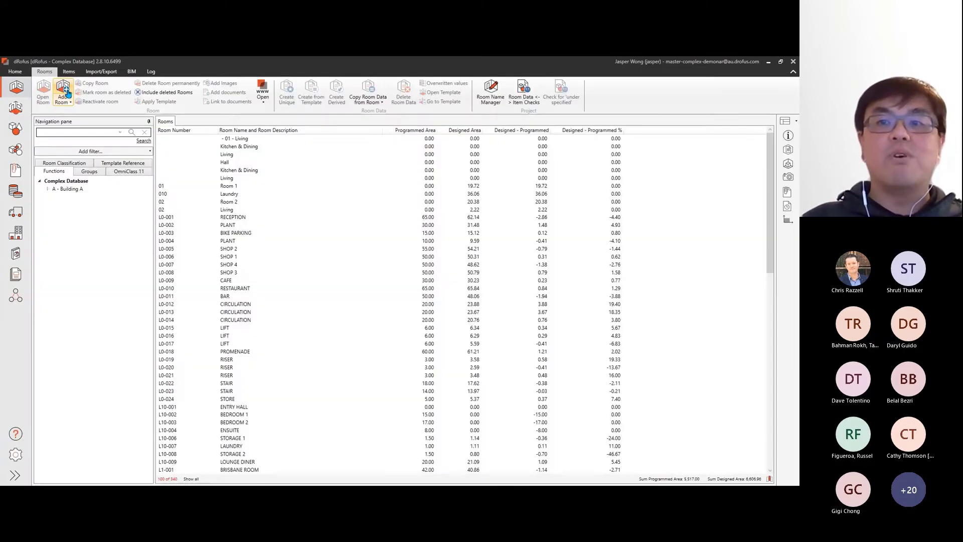
{"action": "left_click", "coordinate": [132, 72]}
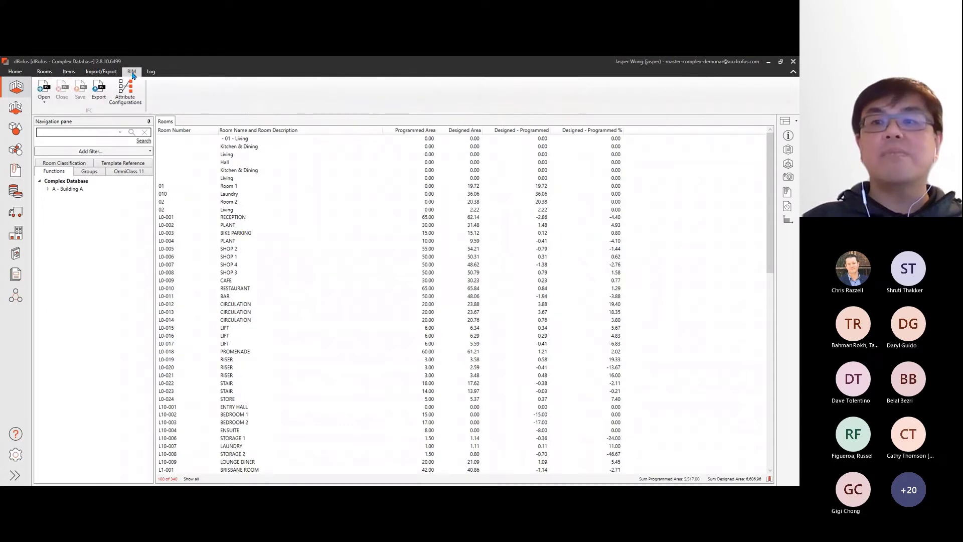
{"action": "left_click", "coordinate": [44, 89]}
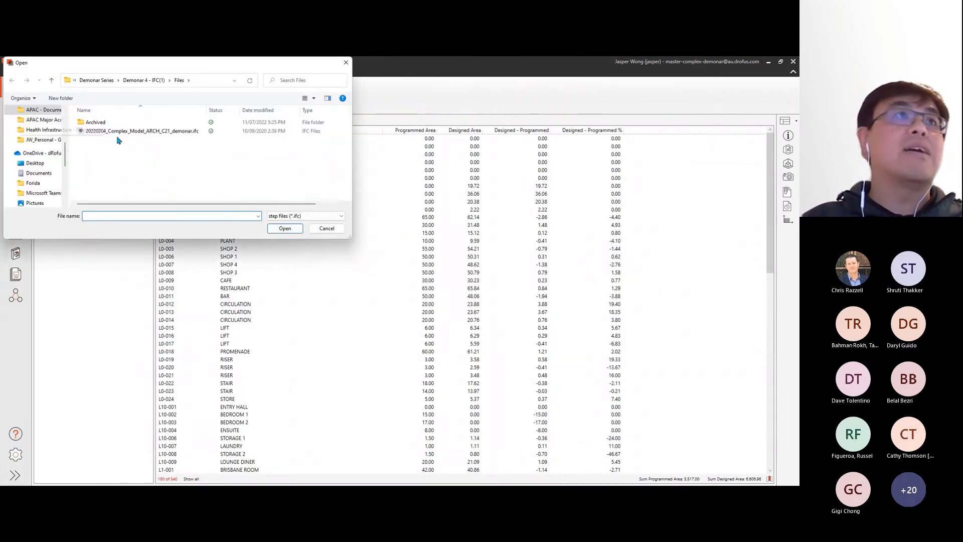
{"action": "left_click", "coordinate": [125, 131]}
{"action": "left_click", "coordinate": [285, 229]}
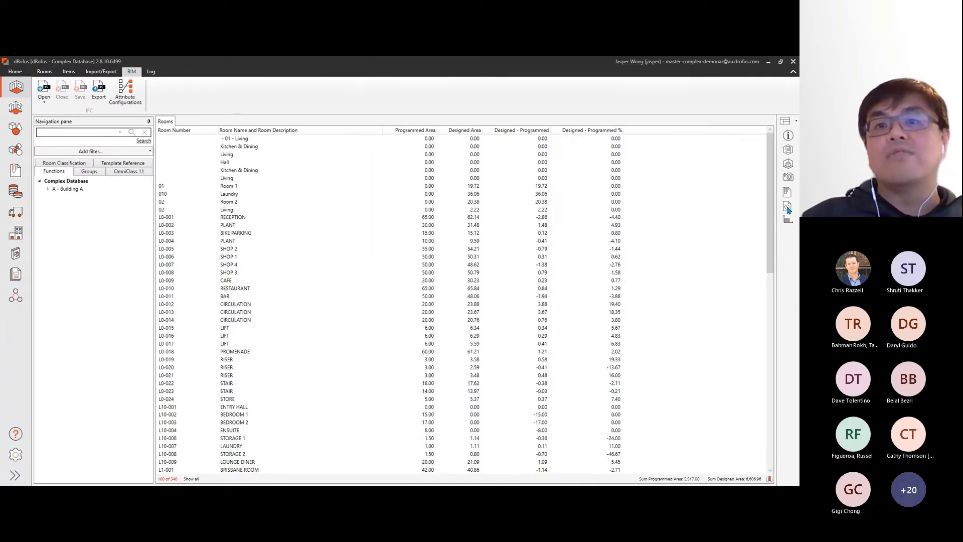
- Show the 3D viewer, the IFC object properties and the occurrence match for the loaded model
{"action": "key", "text": "alt+Tab"}
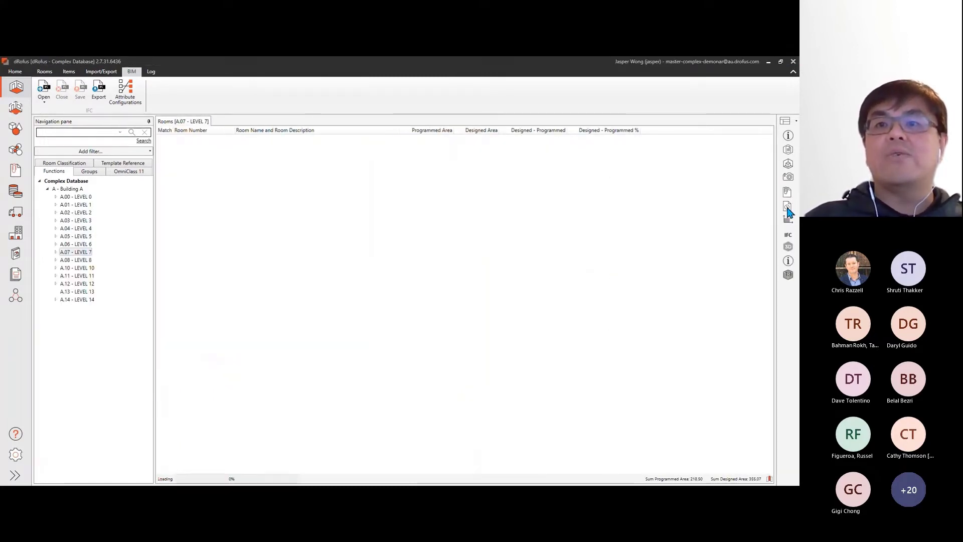
{"action": "left_click", "coordinate": [788, 248]}
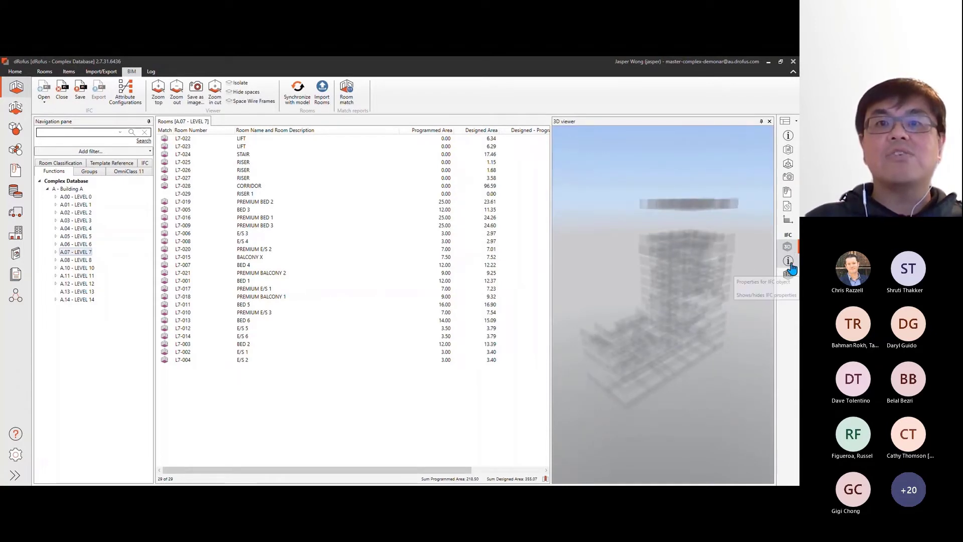
{"action": "left_click", "coordinate": [790, 265]}
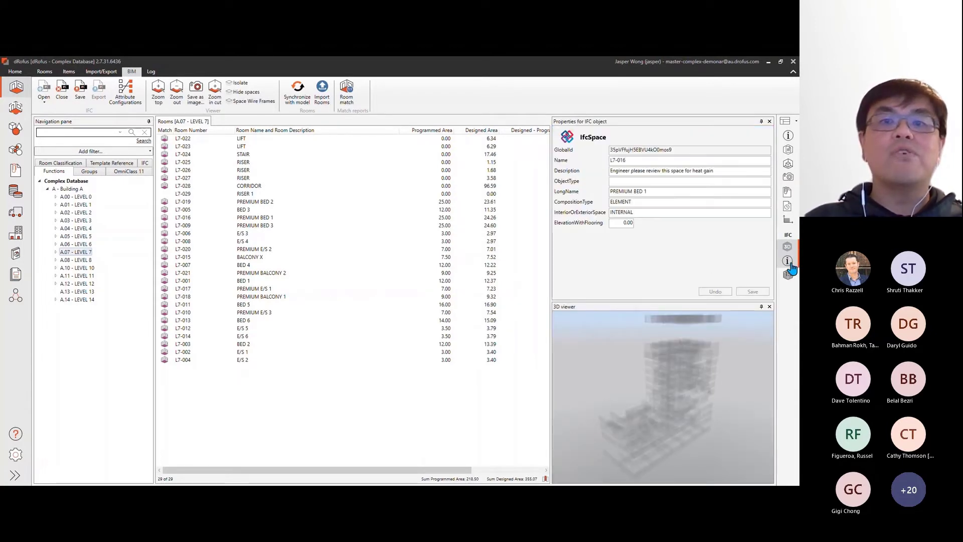
{"action": "left_click", "coordinate": [790, 280]}
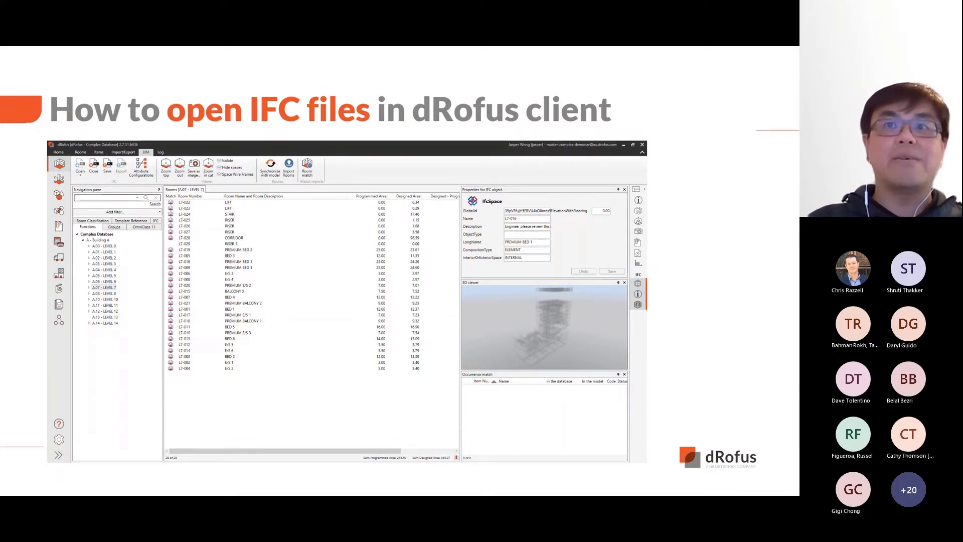
{"action": "key", "text": "Right"}
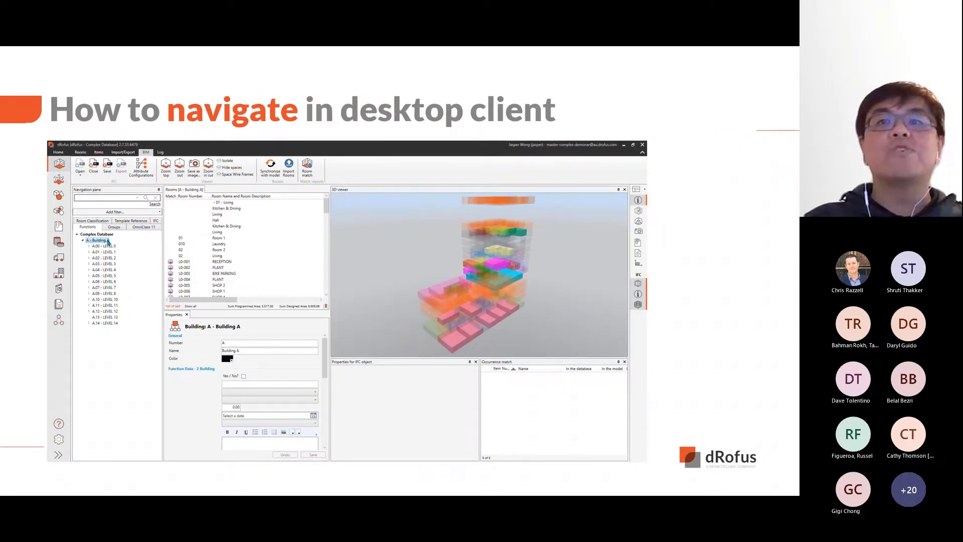
{"action": "key", "text": "Right"}
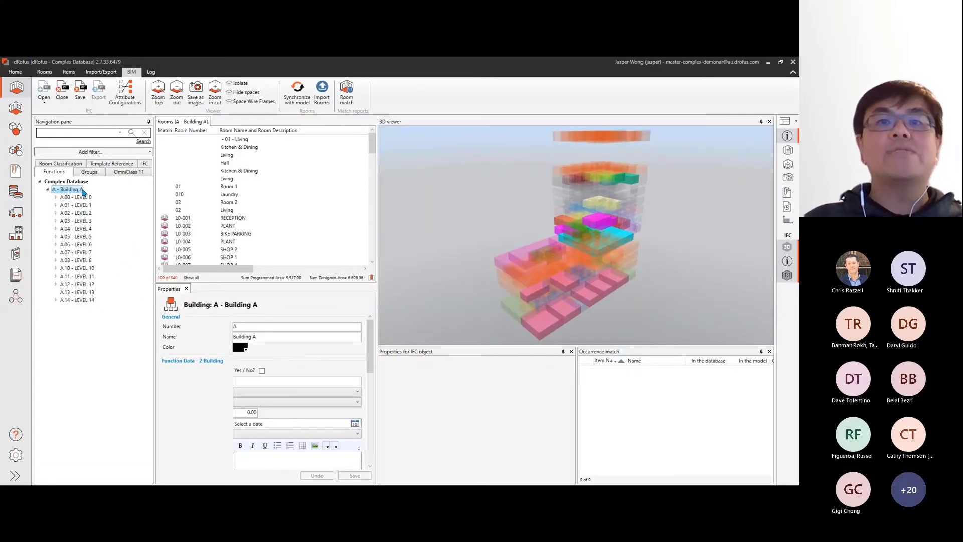
- Highlight Level 6, Level 7 and Level 6's Gym, Spa and T&E departments in the 3D model
{"action": "left_click", "coordinate": [85, 244]}
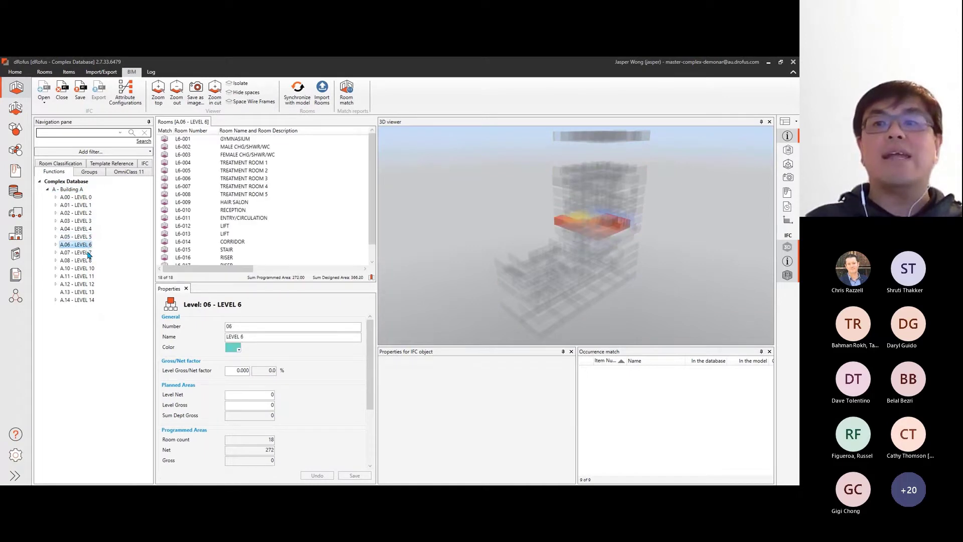
{"action": "left_click", "coordinate": [77, 252]}
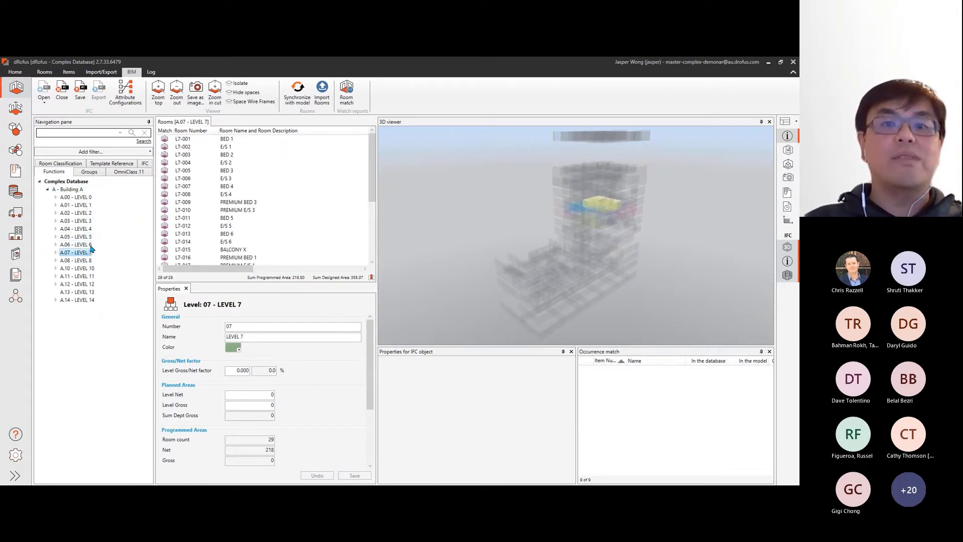
{"action": "double_click", "coordinate": [84, 245]}
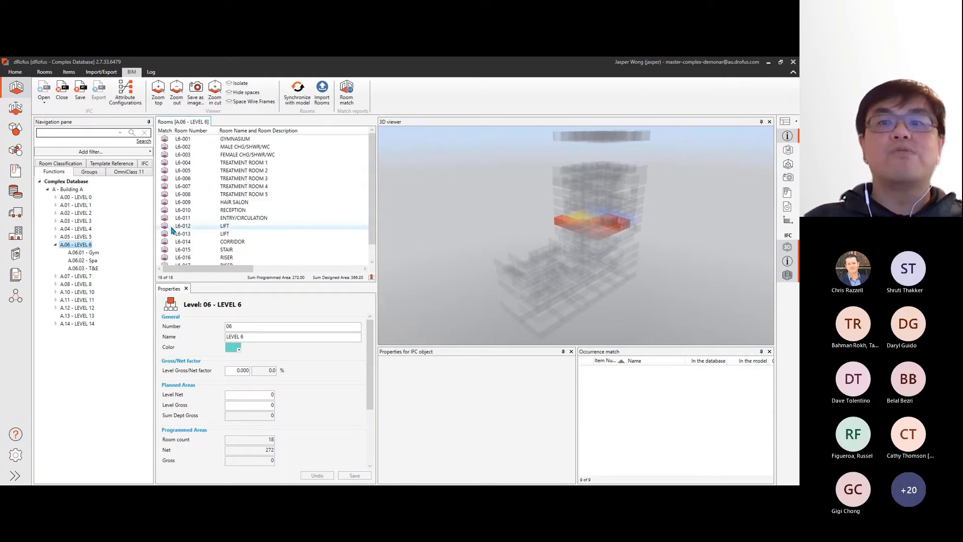
{"action": "left_click", "coordinate": [86, 253]}
{"action": "left_click", "coordinate": [88, 261]}
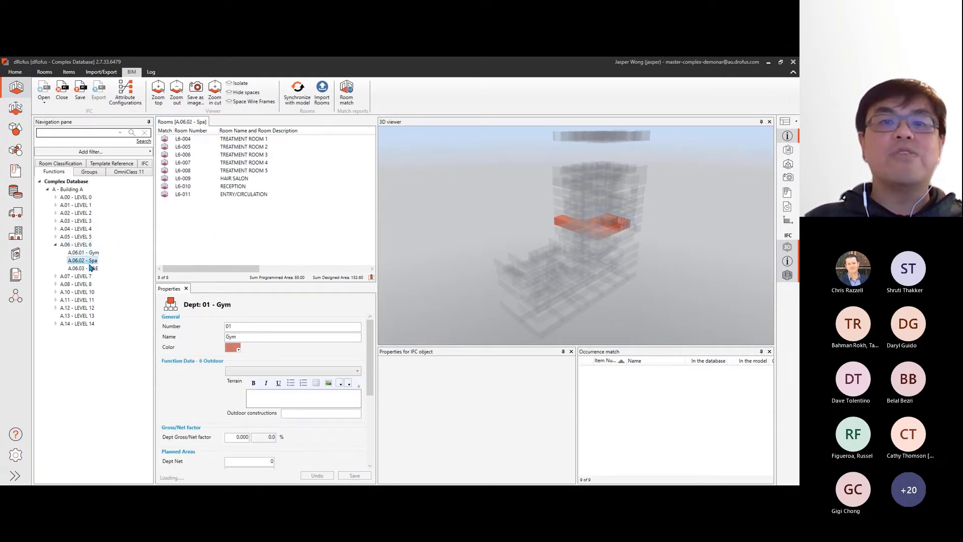
{"action": "left_click", "coordinate": [91, 269]}
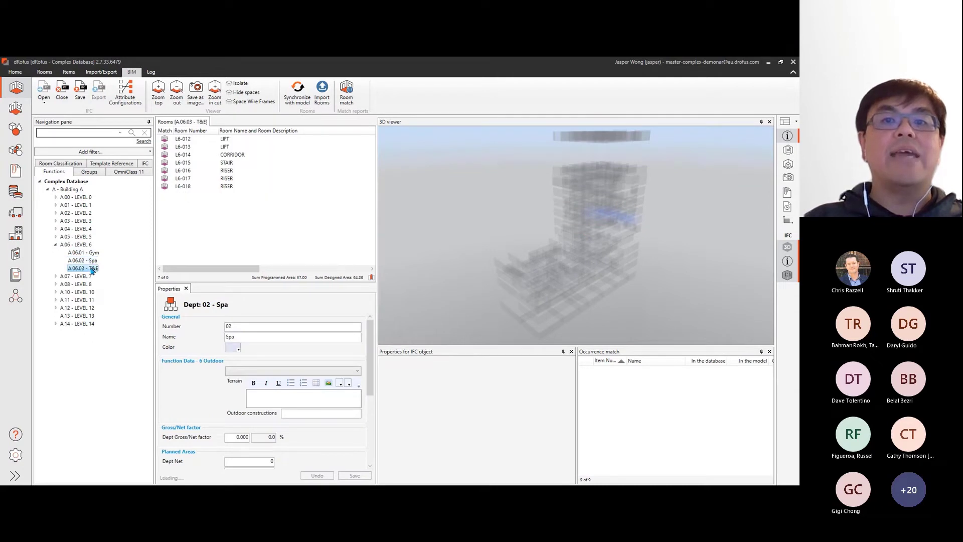
- List all Level 6 rooms and highlight the male and female change rooms and the treatment rooms one by one in the model
{"action": "left_click", "coordinate": [77, 244]}
{"action": "left_click", "coordinate": [246, 146]}
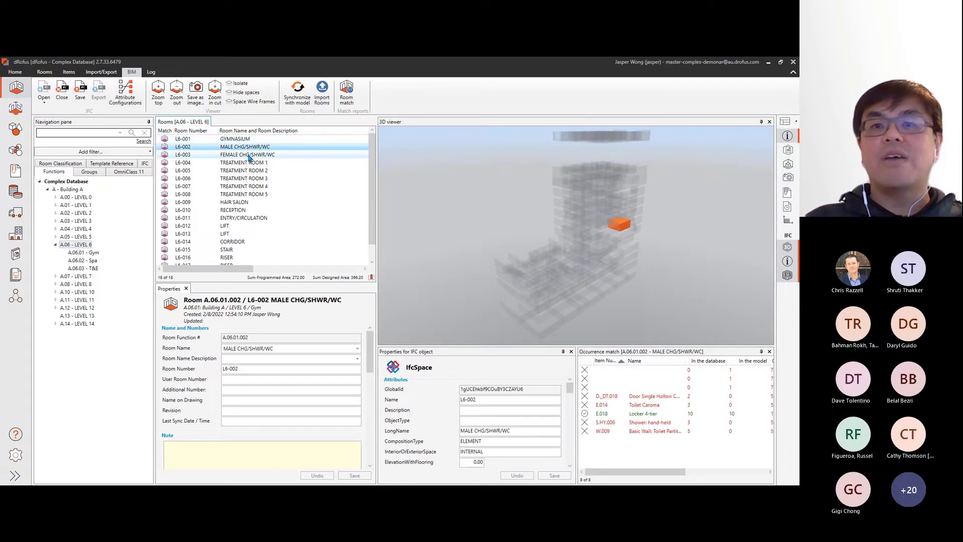
{"action": "left_click", "coordinate": [249, 156]}
{"action": "left_click", "coordinate": [252, 164]}
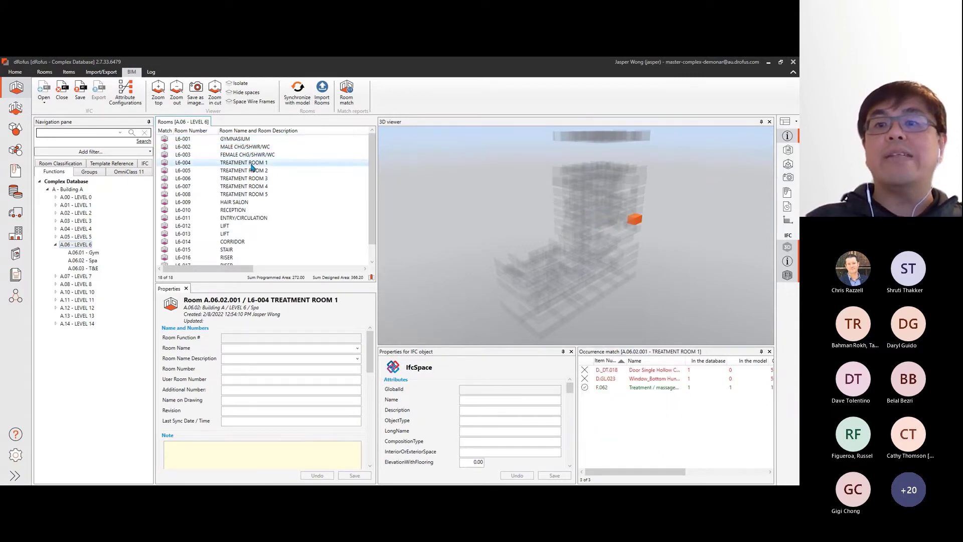
{"action": "left_click", "coordinate": [257, 173]}
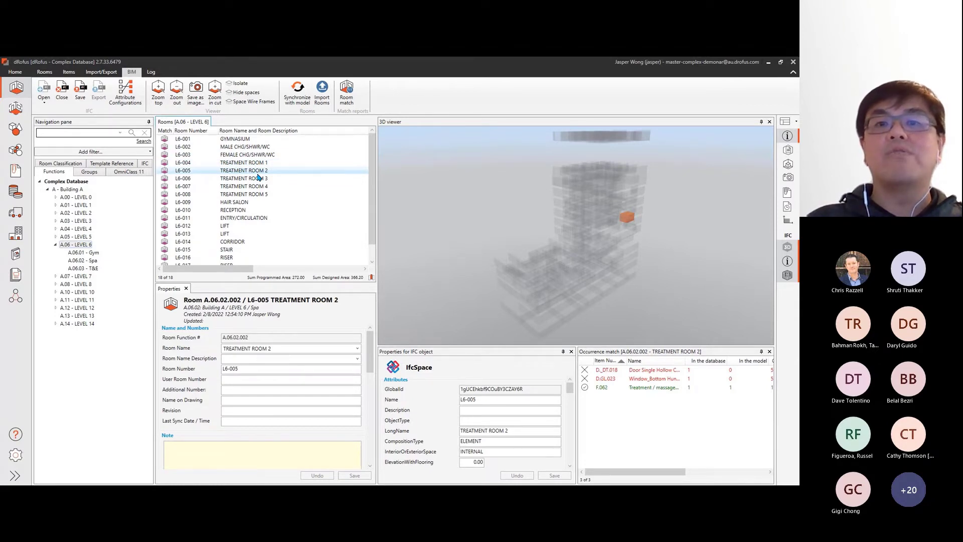
{"action": "left_click", "coordinate": [259, 178]}
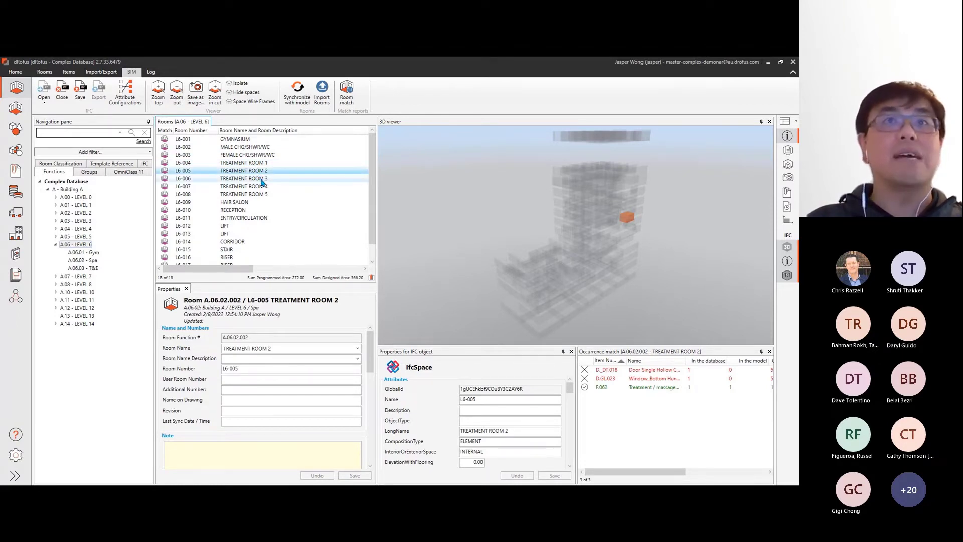
- Examine the Gymnasium's IFC properties, then locate its treadmill and water dispenser occurrences in the 3D model
{"action": "left_click", "coordinate": [244, 140]}
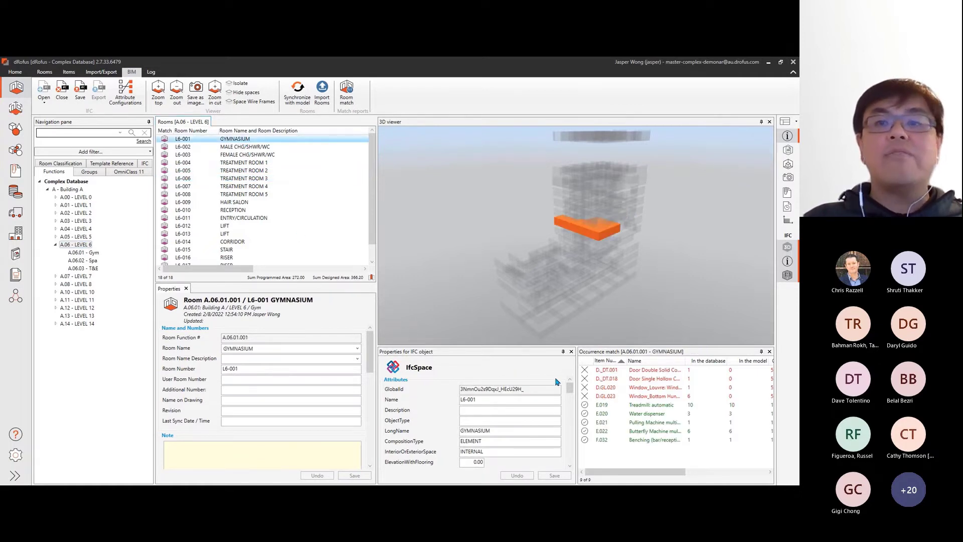
{"action": "left_click_drag", "start_coordinate": [570, 390], "coordinate": [577, 462]}
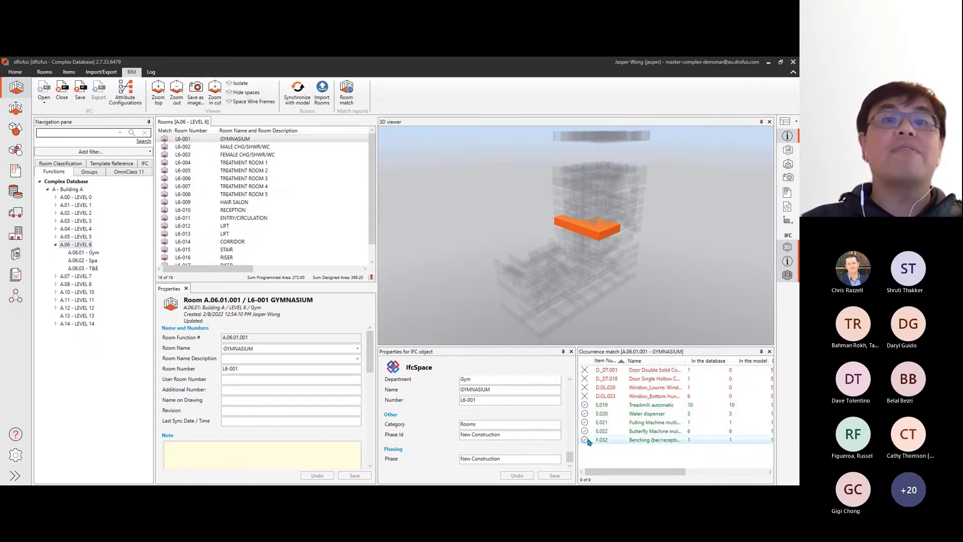
{"action": "left_click", "coordinate": [226, 139]}
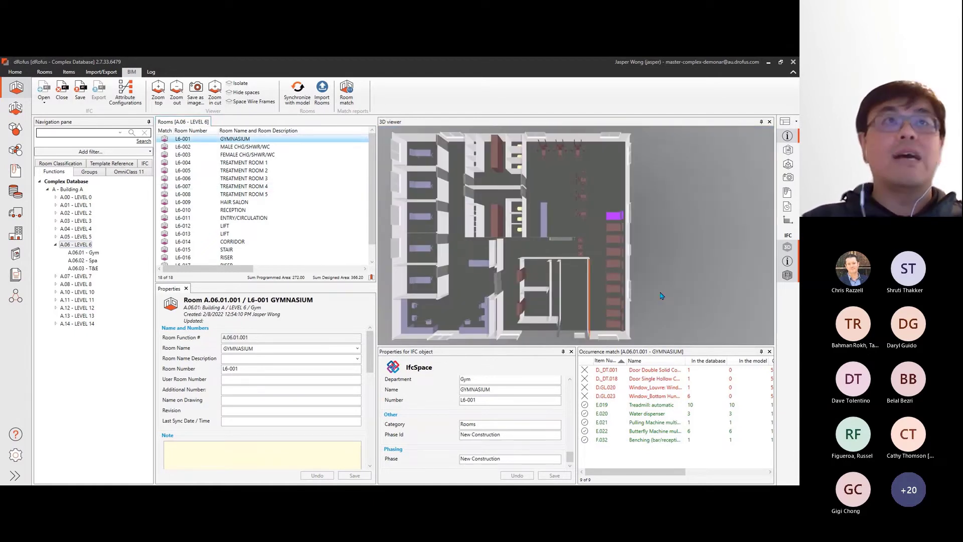
{"action": "left_click", "coordinate": [659, 405]}
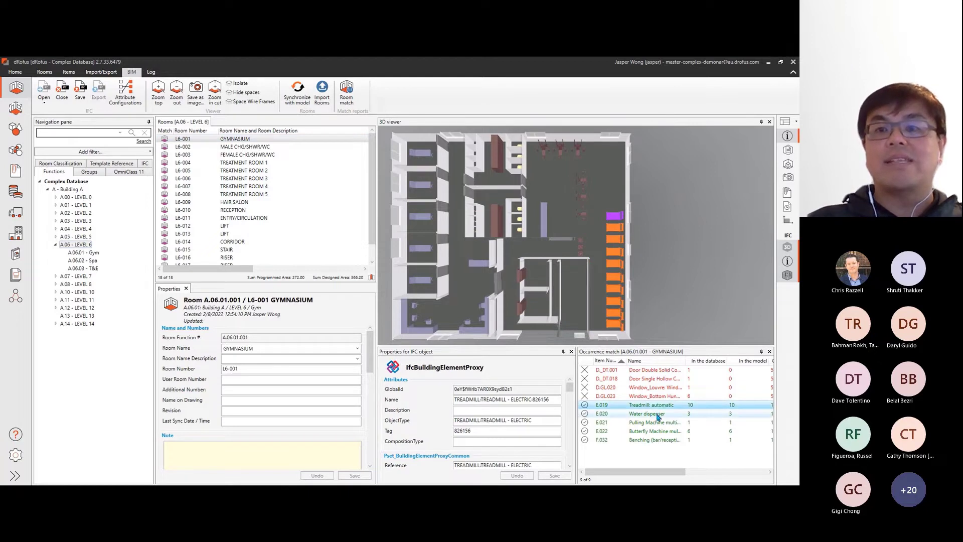
{"action": "left_click", "coordinate": [657, 415]}
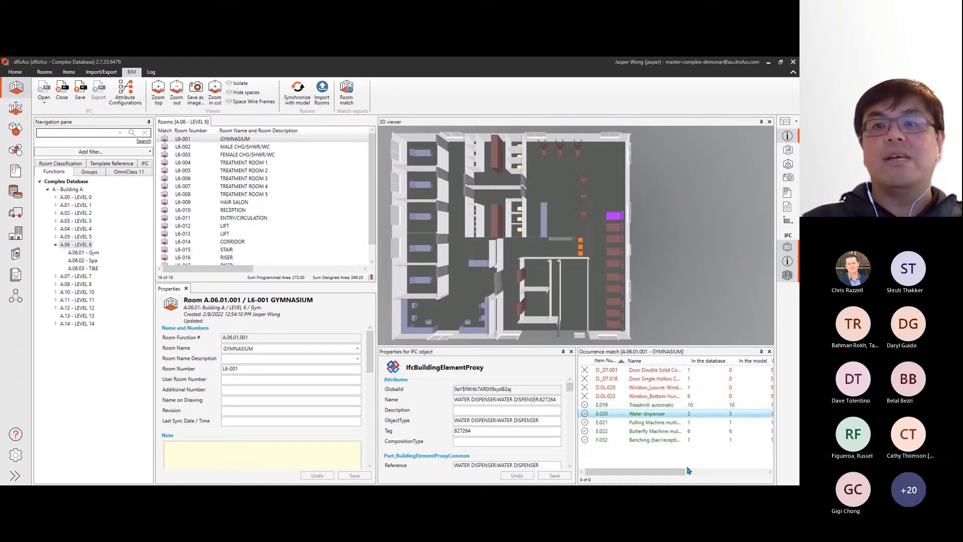
{"action": "left_click_drag", "start_coordinate": [689, 470], "coordinate": [658, 476]}
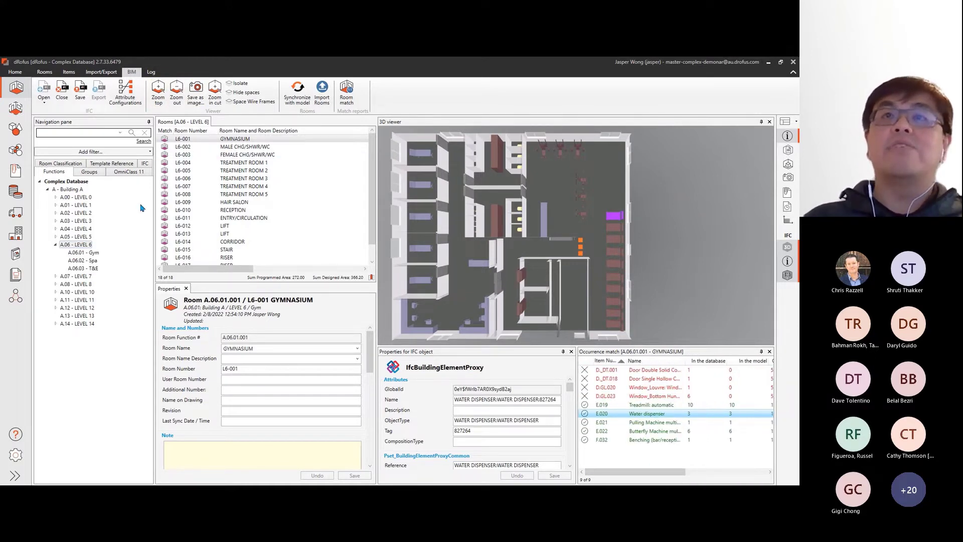
{"action": "key", "text": "alt+Tab"}
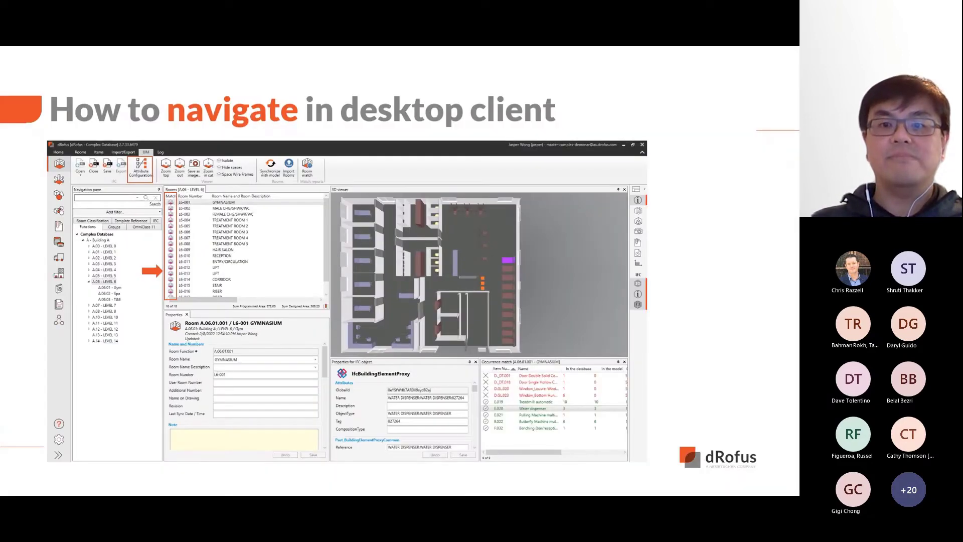
{"action": "key", "text": "Right"}
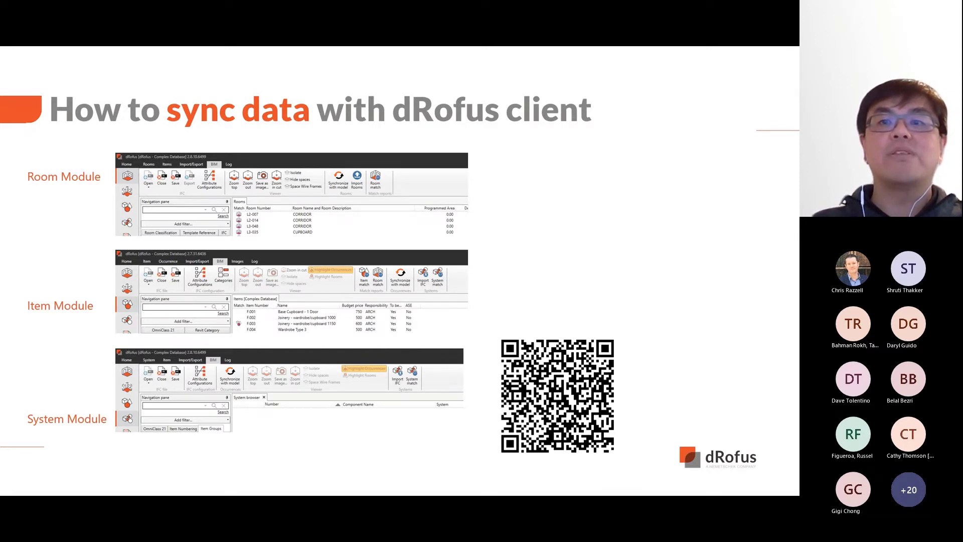
{"action": "key", "text": "Right"}
{"action": "key", "text": "Right"}
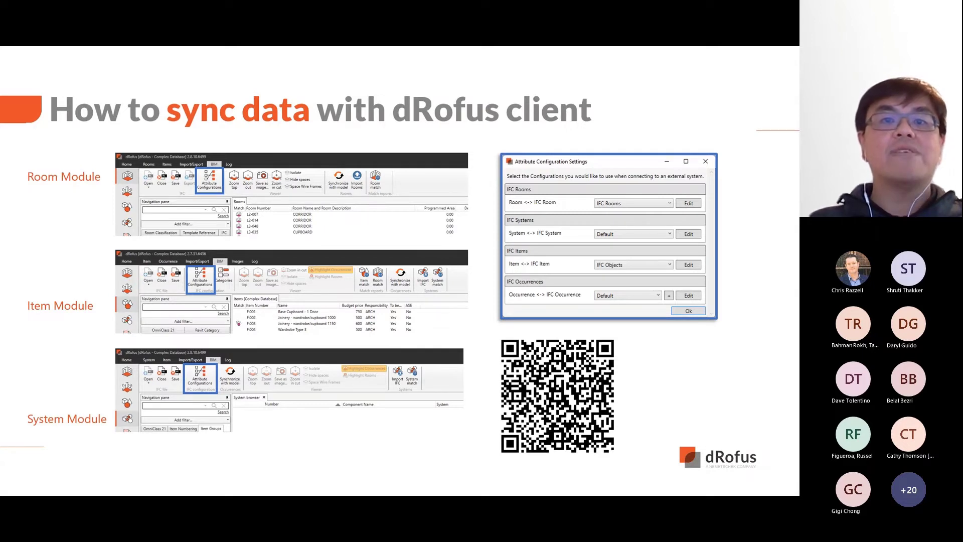
{"action": "key", "text": "Right"}
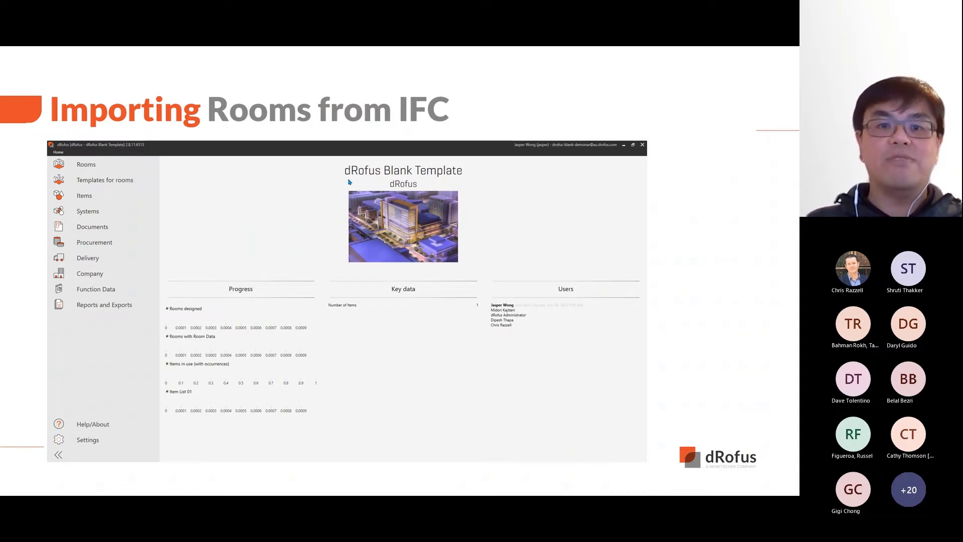
{"action": "key", "text": "Right"}
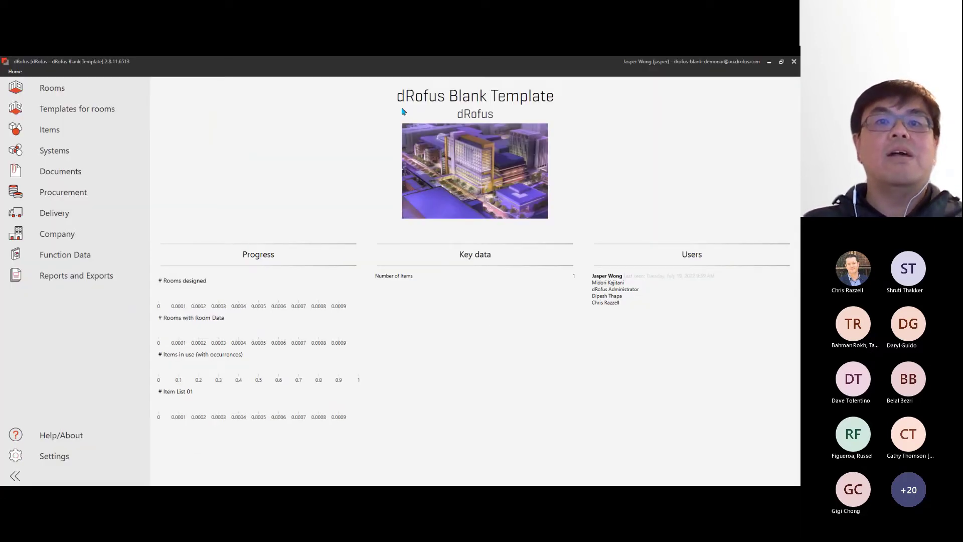
- Open an IFC model in the Rooms module of the dRofus Blank Template database
{"action": "left_click", "coordinate": [66, 91]}
{"action": "left_click", "coordinate": [43, 91]}
{"action": "double_click", "coordinate": [109, 157]}
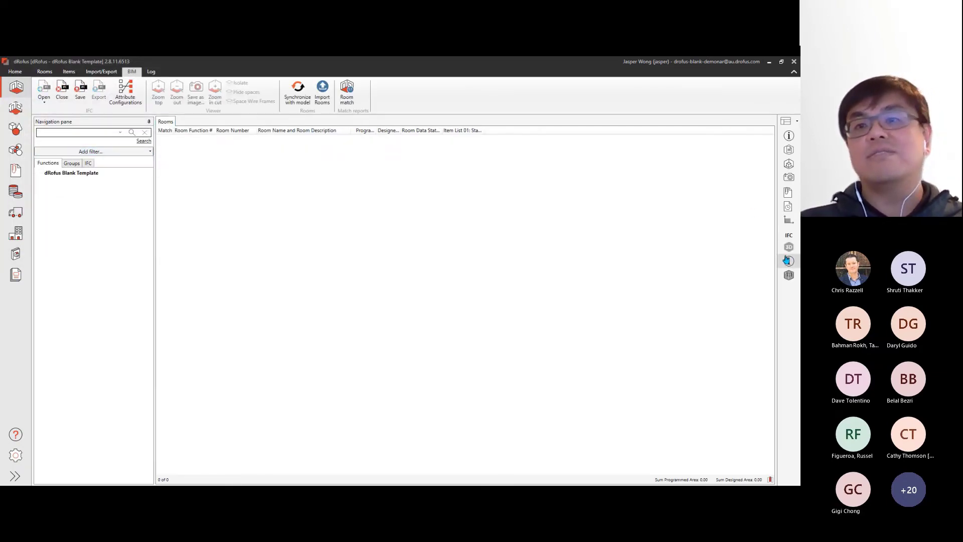
- Show the IFC model in the 3D viewer and review the linked attributes of the Demonar room attribute configuration
{"action": "left_click", "coordinate": [789, 121]}
{"action": "left_click", "coordinate": [773, 171]}
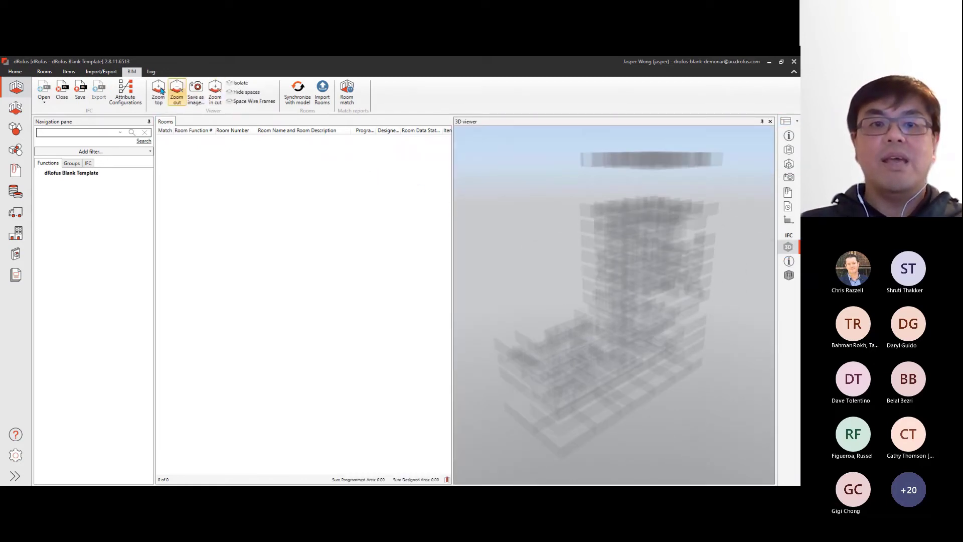
{"action": "left_click", "coordinate": [126, 91]}
{"action": "left_click", "coordinate": [479, 238]}
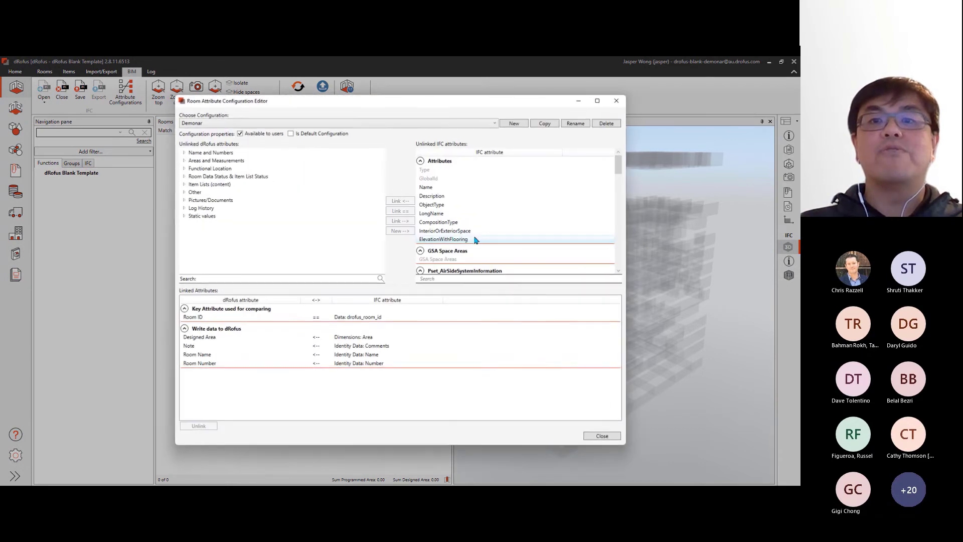
{"action": "left_click", "coordinate": [196, 124]}
{"action": "left_click", "coordinate": [193, 134]}
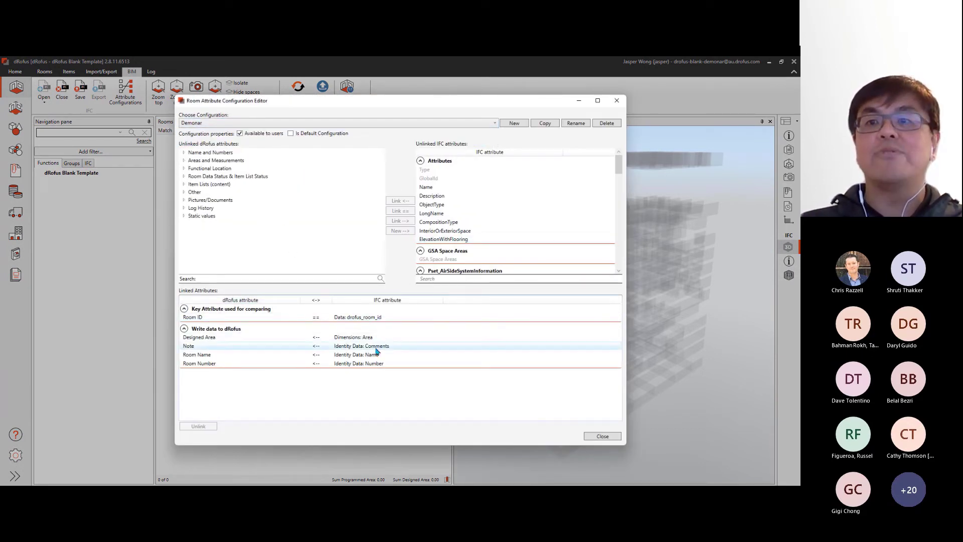
{"action": "left_click", "coordinate": [614, 438]}
{"action": "left_click", "coordinate": [478, 343]}
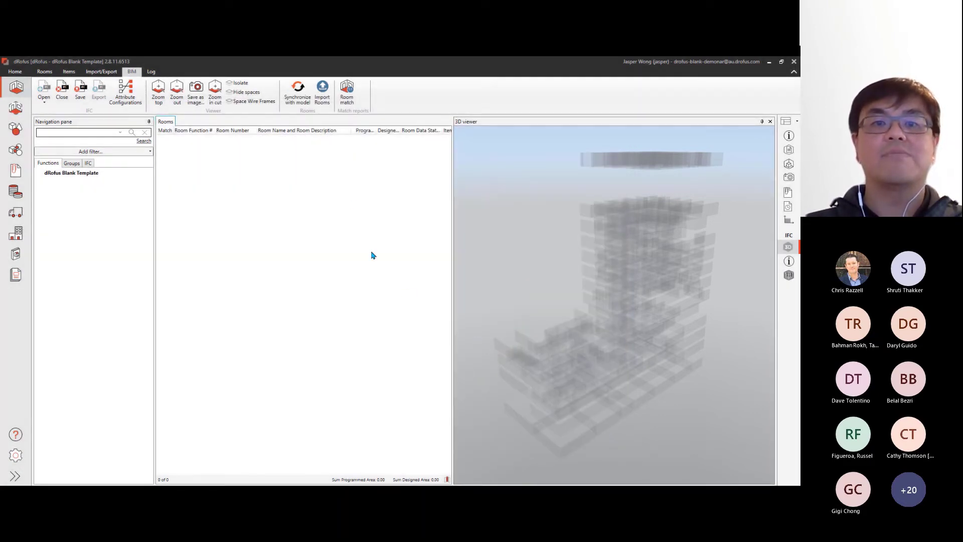
- Start importing rooms from the IFC model, mapping Building to Building (Identity Data) and Level to Level (Constraints)
{"action": "left_click", "coordinate": [322, 92]}
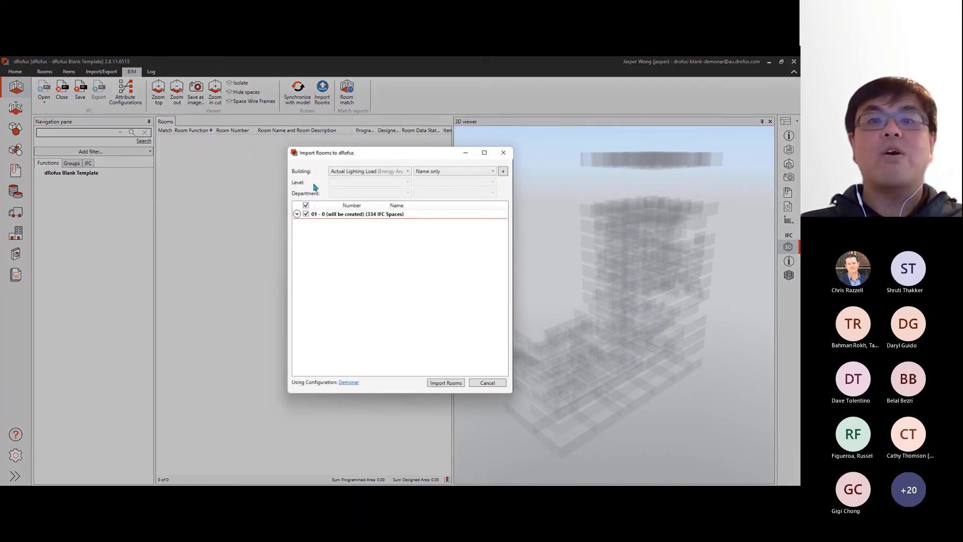
{"action": "left_click", "coordinate": [342, 173]}
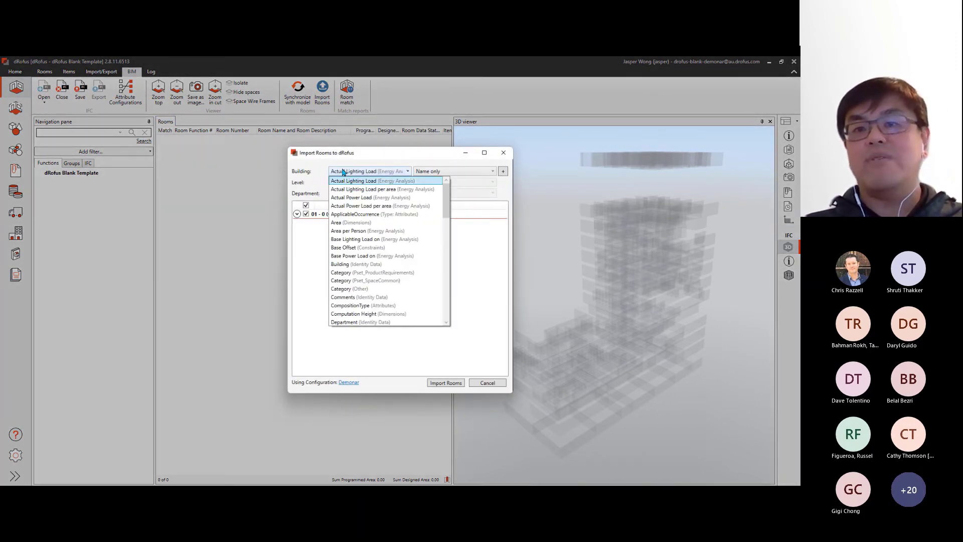
{"action": "left_click", "coordinate": [351, 271]}
{"action": "left_click", "coordinate": [504, 172]}
{"action": "left_click", "coordinate": [384, 183]}
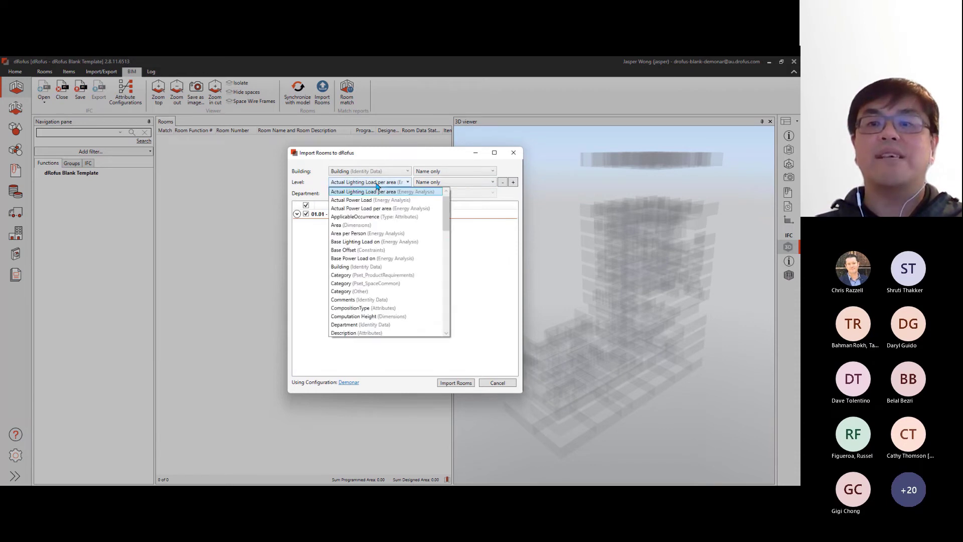
{"action": "scroll", "coordinate": [381, 281], "scroll_direction": "down", "scroll_amount": 8}
{"action": "left_click", "coordinate": [351, 275]}
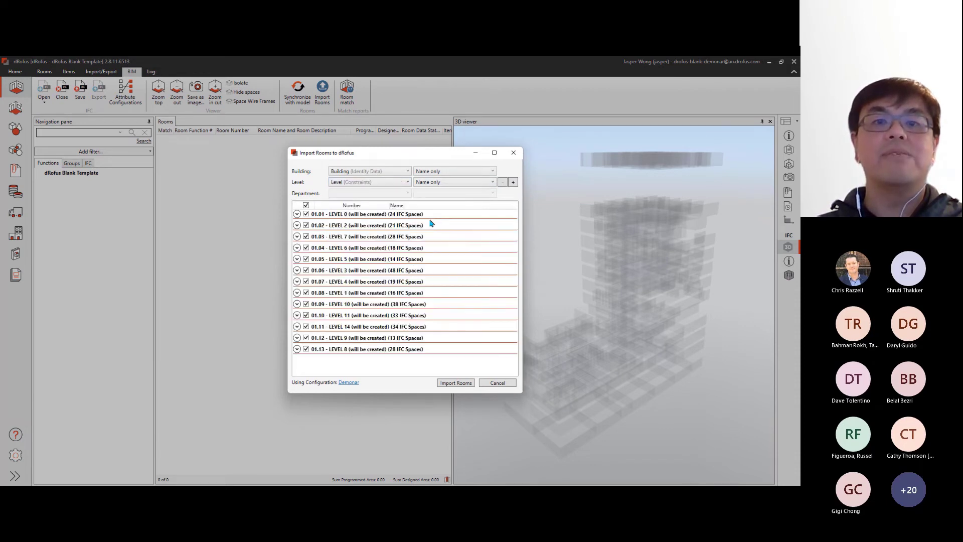
- Add a Department level mapped to Department (Identity Data) and import all the listed rooms
{"action": "left_click", "coordinate": [513, 182]}
{"action": "left_click", "coordinate": [360, 194]}
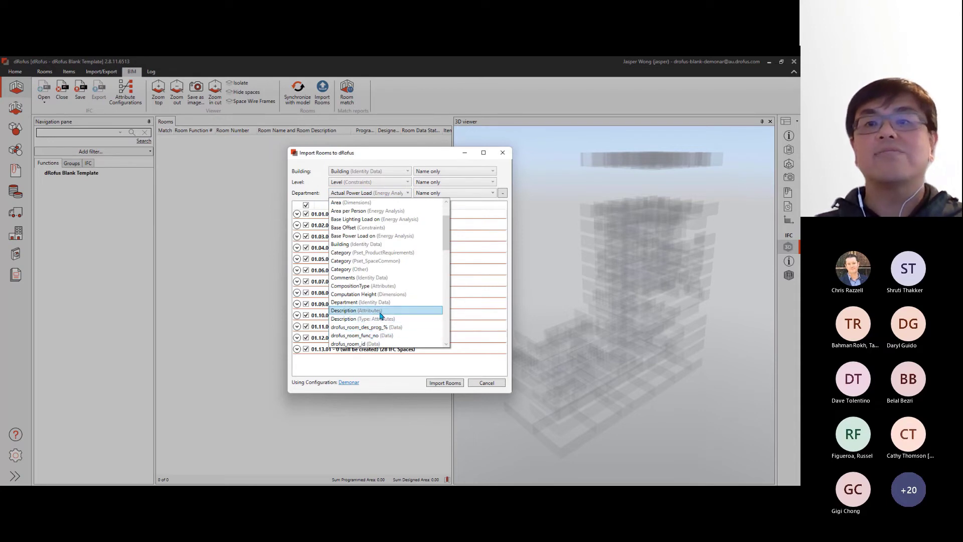
{"action": "left_click", "coordinate": [361, 302]}
{"action": "scroll", "coordinate": [439, 326], "scroll_direction": "down", "scroll_amount": 12}
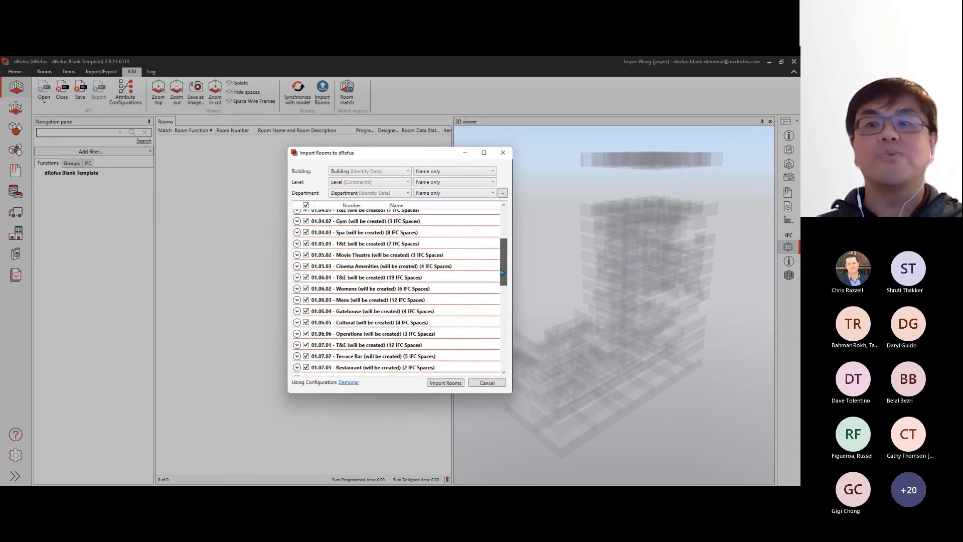
{"action": "left_click", "coordinate": [446, 383]}
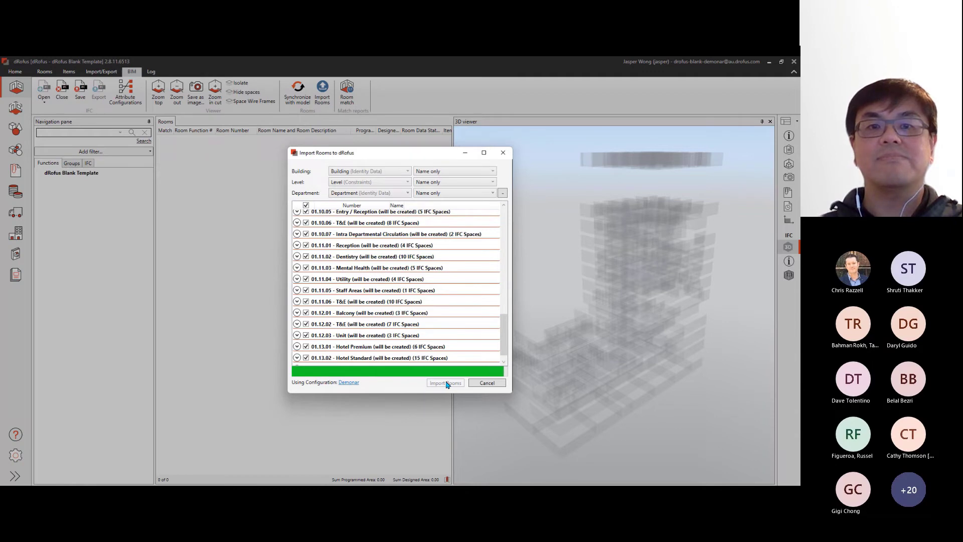
{"action": "left_click", "coordinate": [454, 307]}
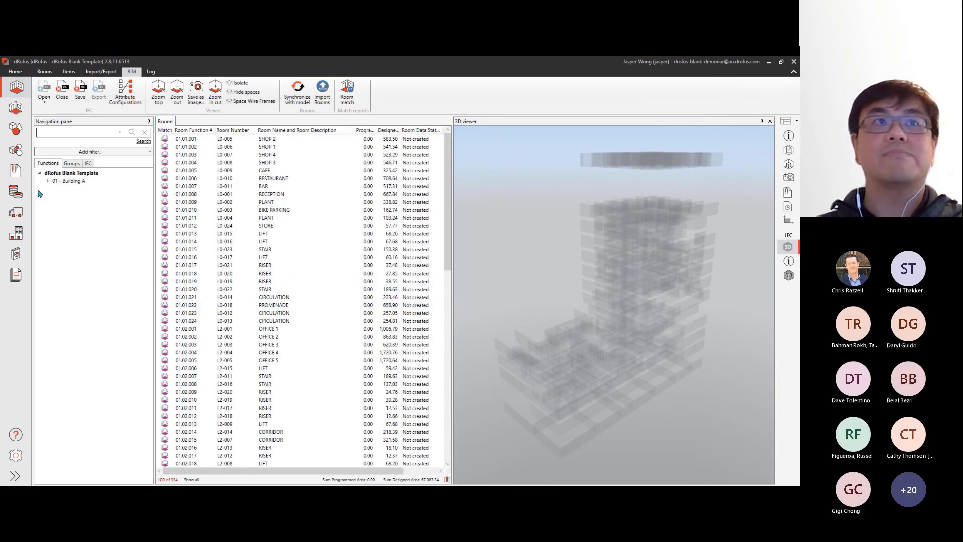
- Highlight the imported SHOP 2, PLANT and LIFT rooms one by one in the model, followed by all of Building A's Level 0
{"action": "left_click", "coordinate": [213, 139]}
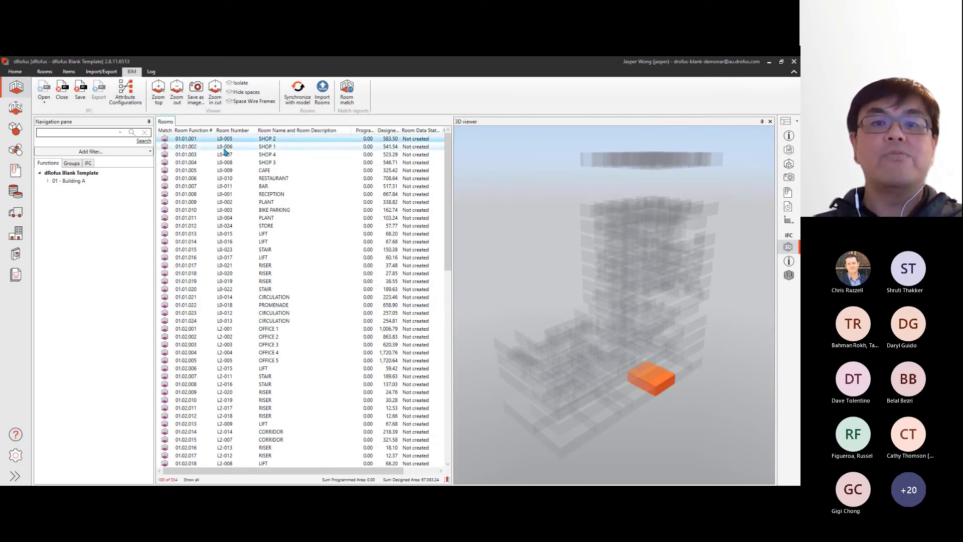
{"action": "left_click", "coordinate": [236, 217]}
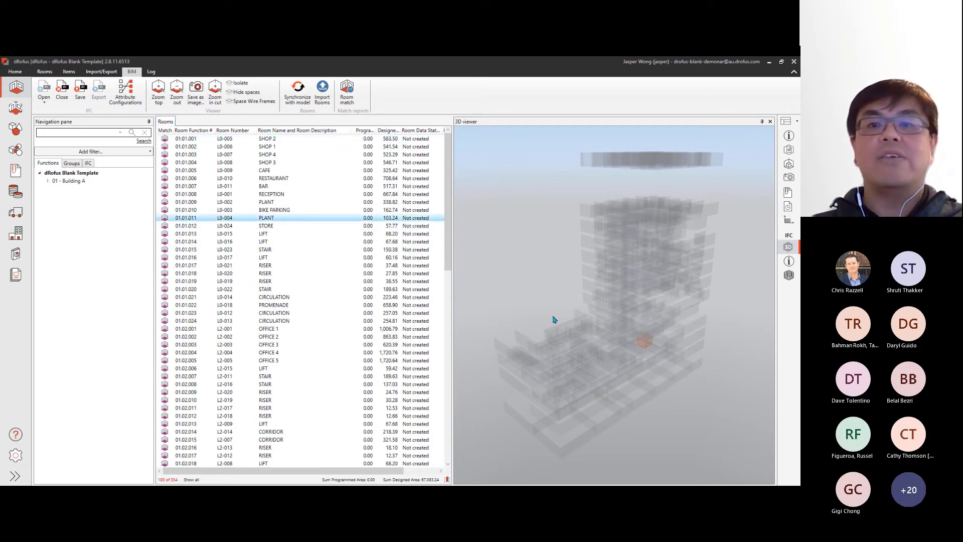
{"action": "left_click", "coordinate": [232, 242]}
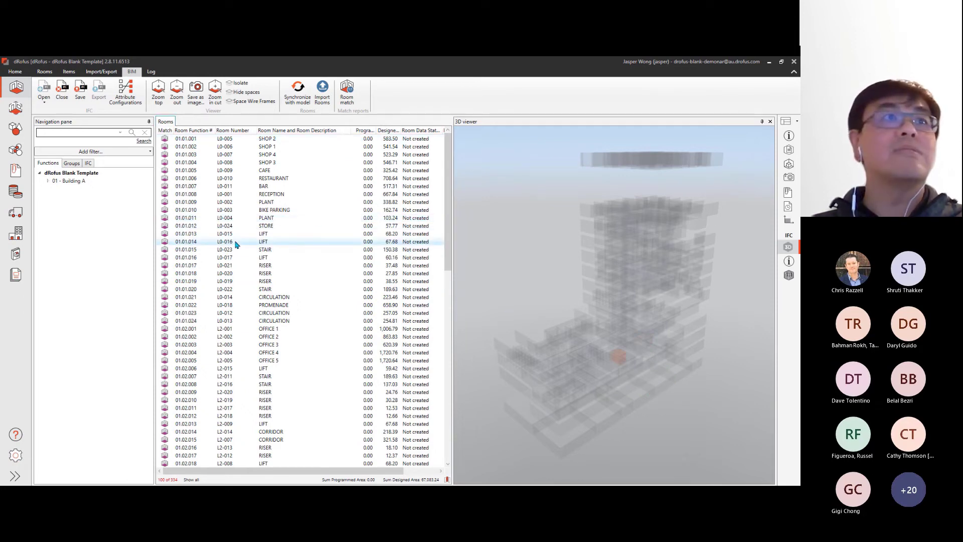
{"action": "left_click", "coordinate": [48, 181]}
{"action": "left_click", "coordinate": [81, 190]}
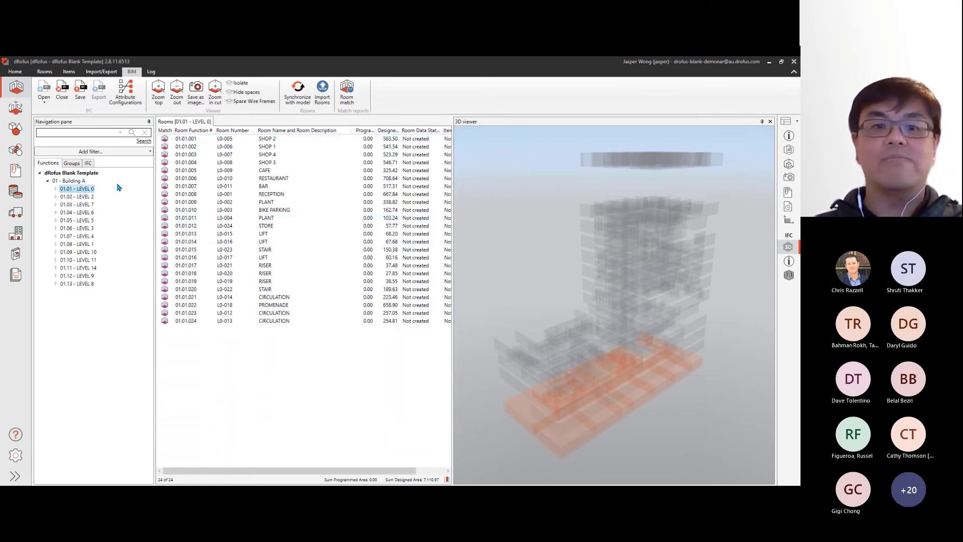
- Renumber Building A's levels in their properties to match their names, such as 06 for LEVEL 6 and 09 for LEVEL 9
{"action": "left_click", "coordinate": [789, 136]}
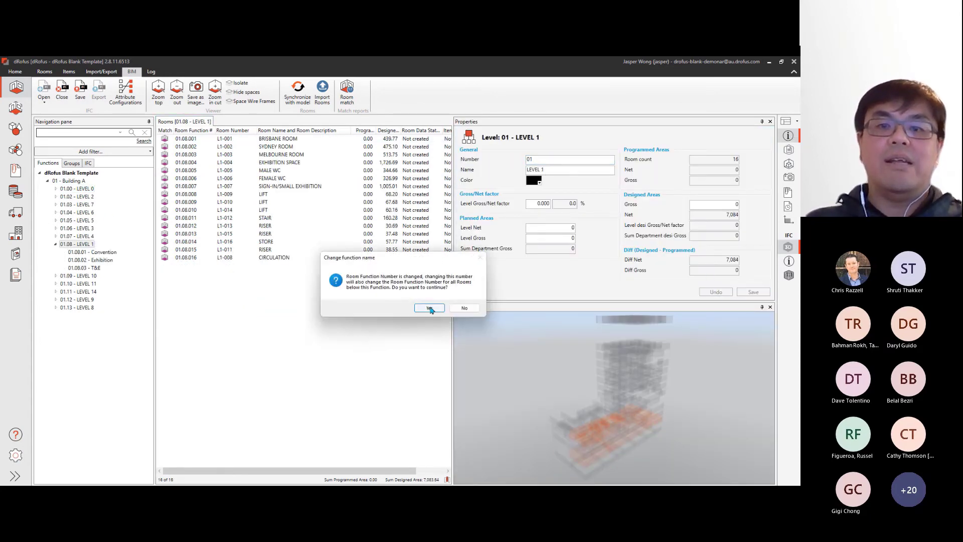
{"action": "left_click", "coordinate": [80, 237]}
{"action": "left_click", "coordinate": [83, 242]}
{"action": "type", "text": "06"}
{"action": "key", "text": "Return"}
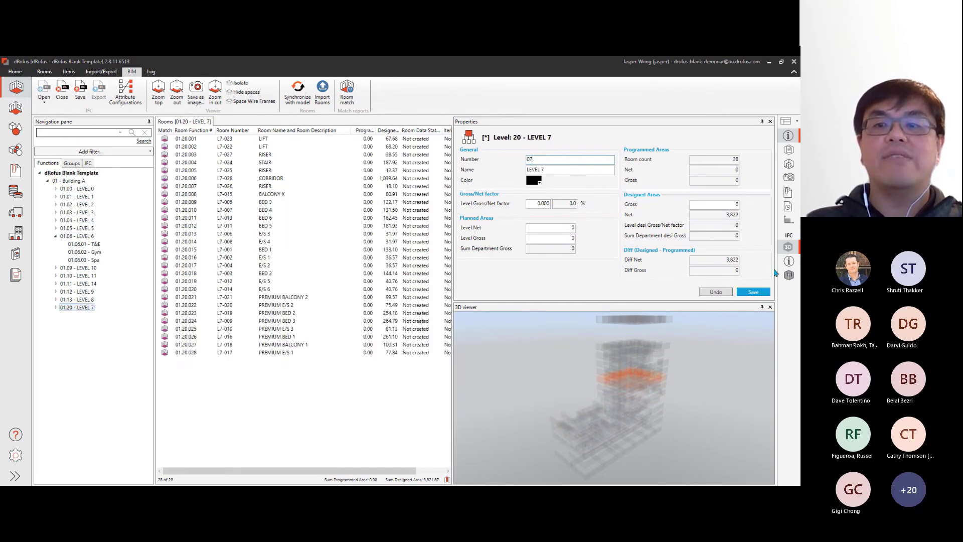
{"action": "type", "text": "09"}
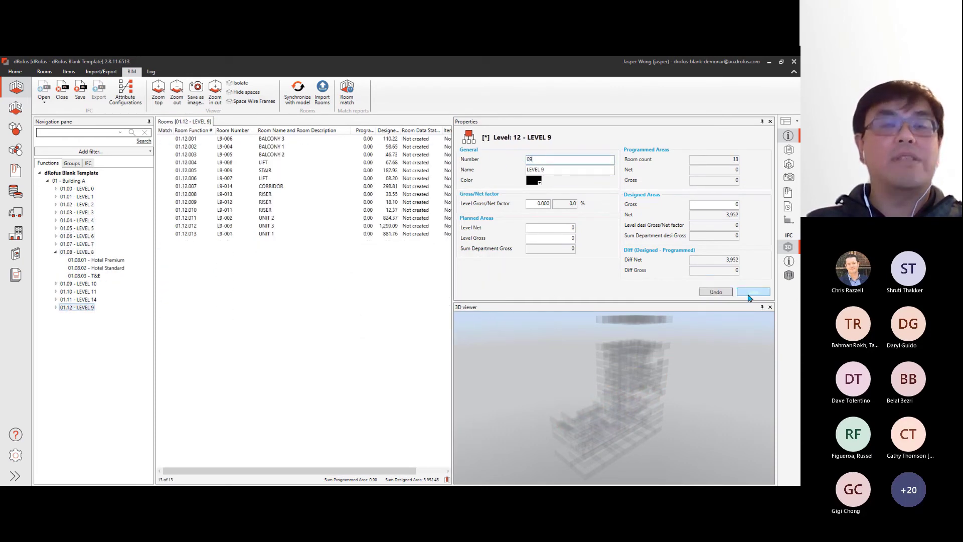
{"action": "left_click", "coordinate": [752, 293]}
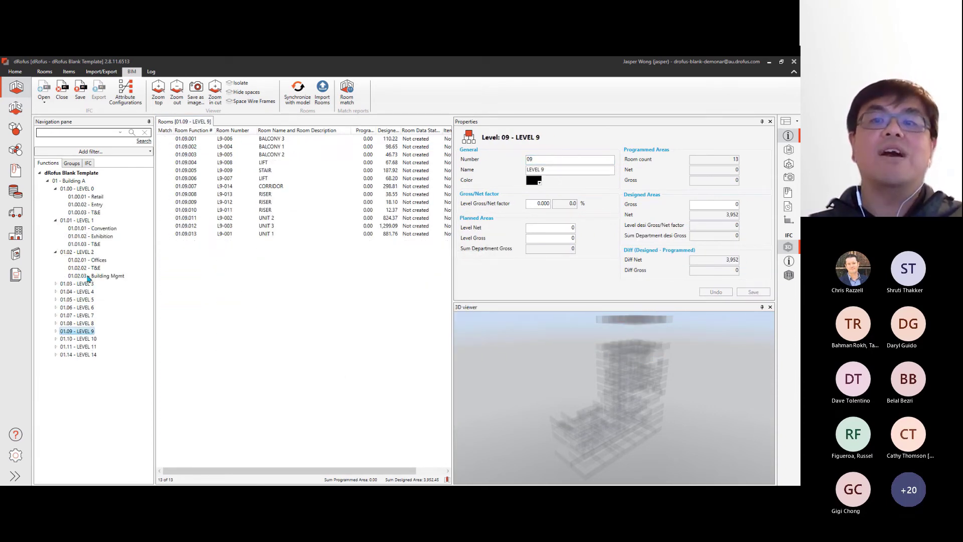
- Renumber Level 2's departments, setting Building Mgmt to 04 and T&E to 03, and reselect Building Mgmt
{"action": "left_click", "coordinate": [88, 276]}
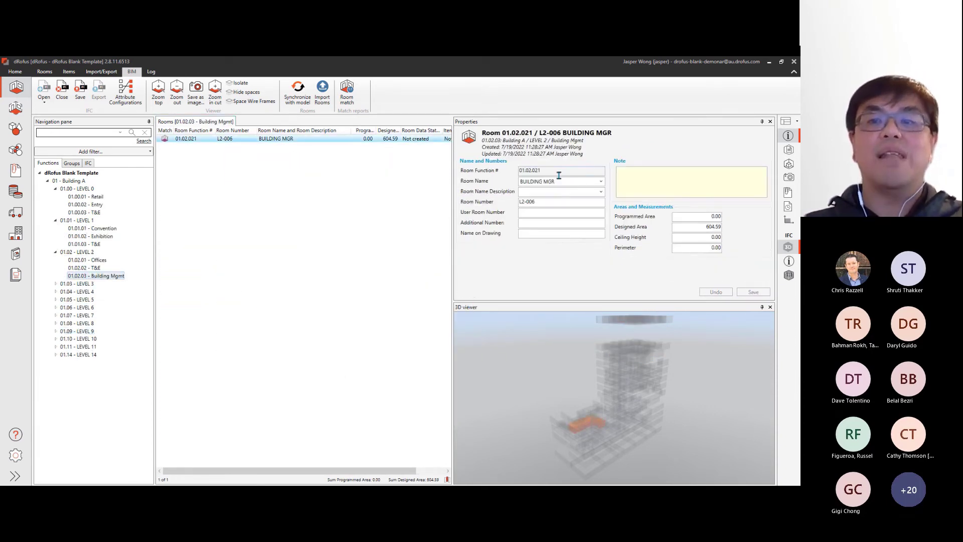
{"action": "double_click", "coordinate": [577, 159]}
{"action": "type", "text": "03"}
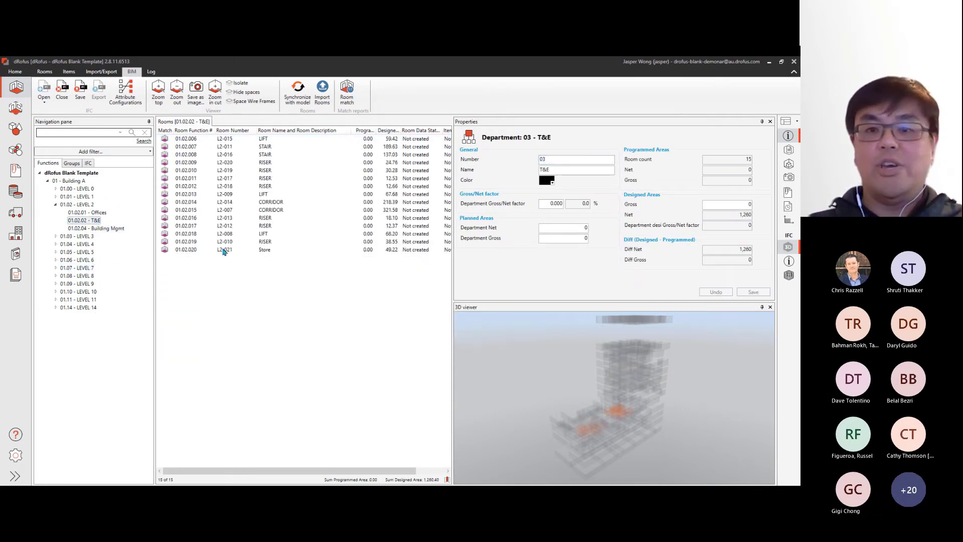
{"action": "left_click", "coordinate": [95, 229]}
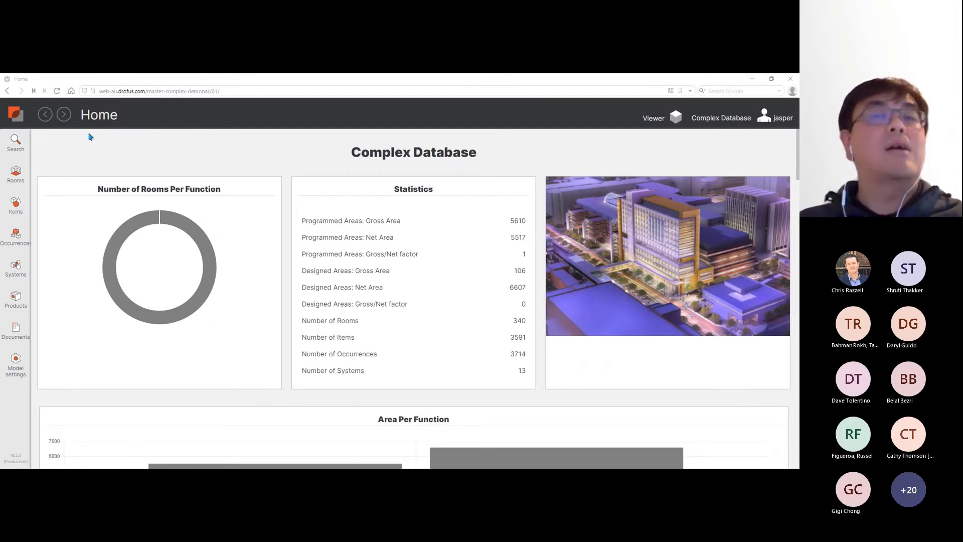
- In dRofus Web's Complex Database, upload 20220204_Complex_Model_ARCH_C21_demonar.ifc in the model settings and save its inclusion of rooms
{"action": "left_click", "coordinate": [20, 373]}
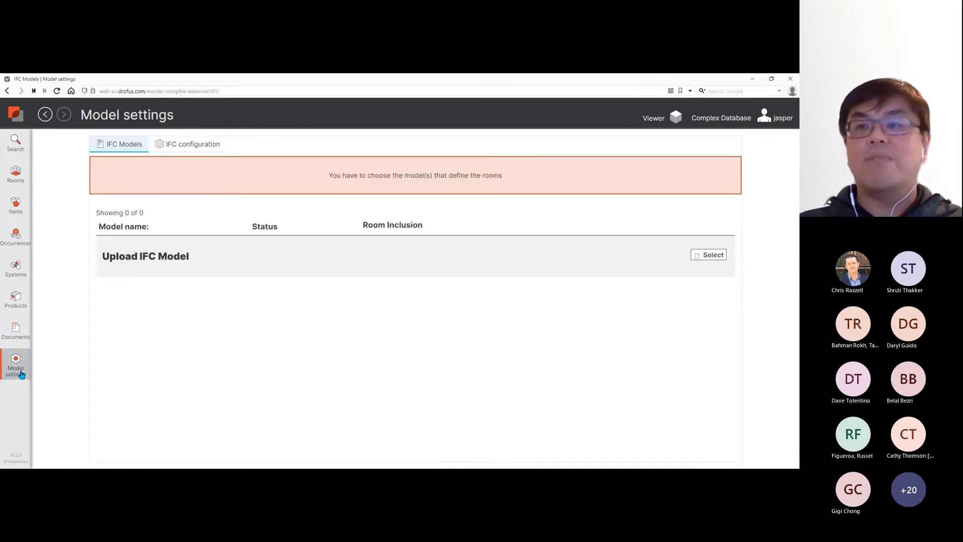
{"action": "left_click", "coordinate": [712, 256]}
{"action": "left_click", "coordinate": [188, 140]}
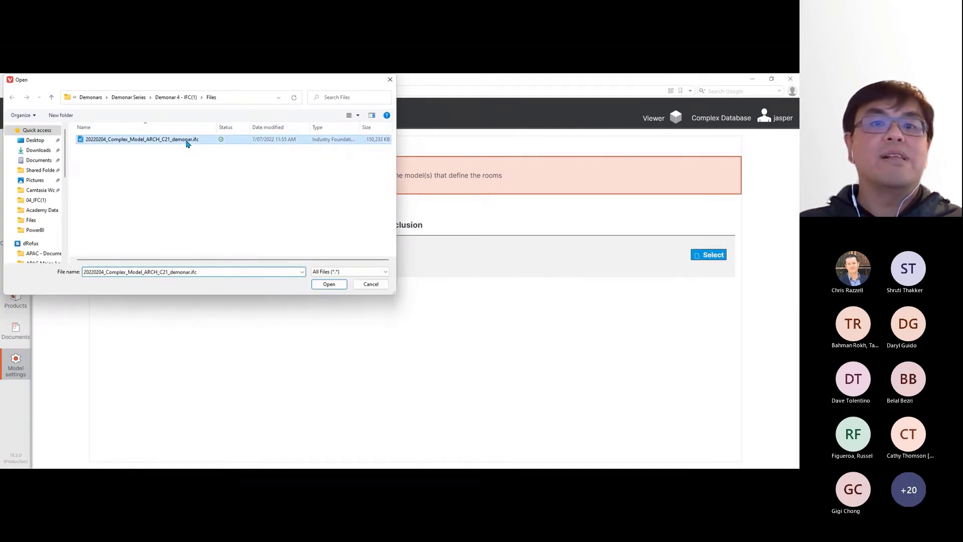
{"action": "left_click", "coordinate": [329, 285]}
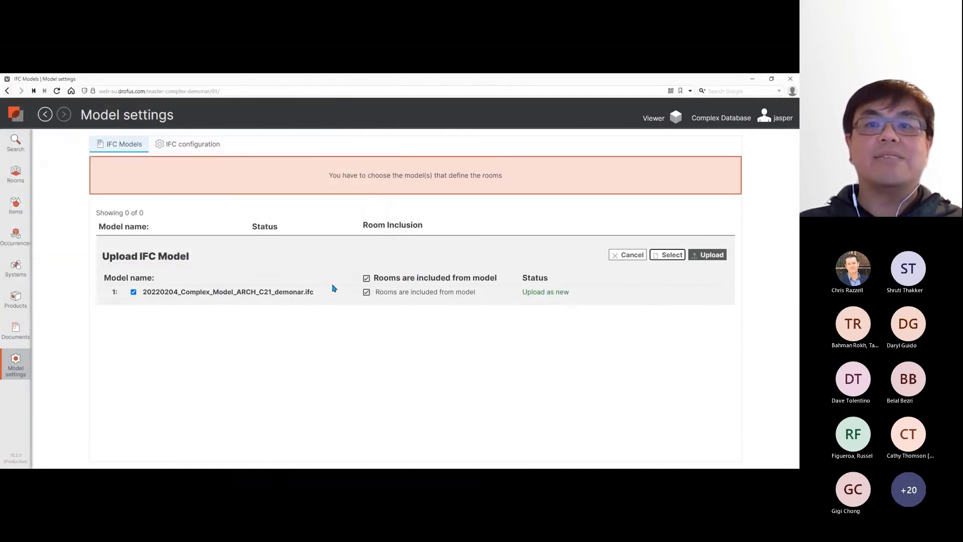
{"action": "left_click", "coordinate": [712, 255]}
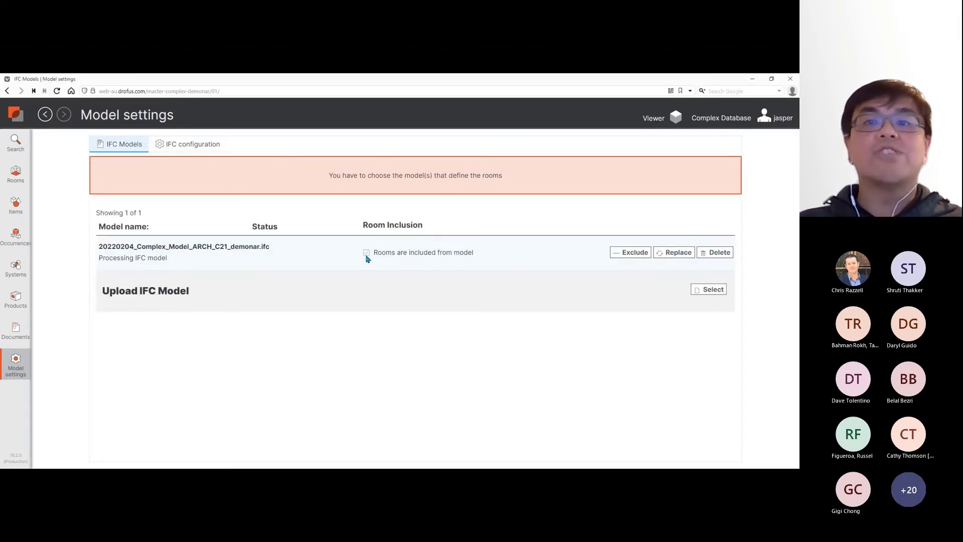
{"action": "left_click", "coordinate": [627, 255]}
{"action": "left_click", "coordinate": [627, 255]}
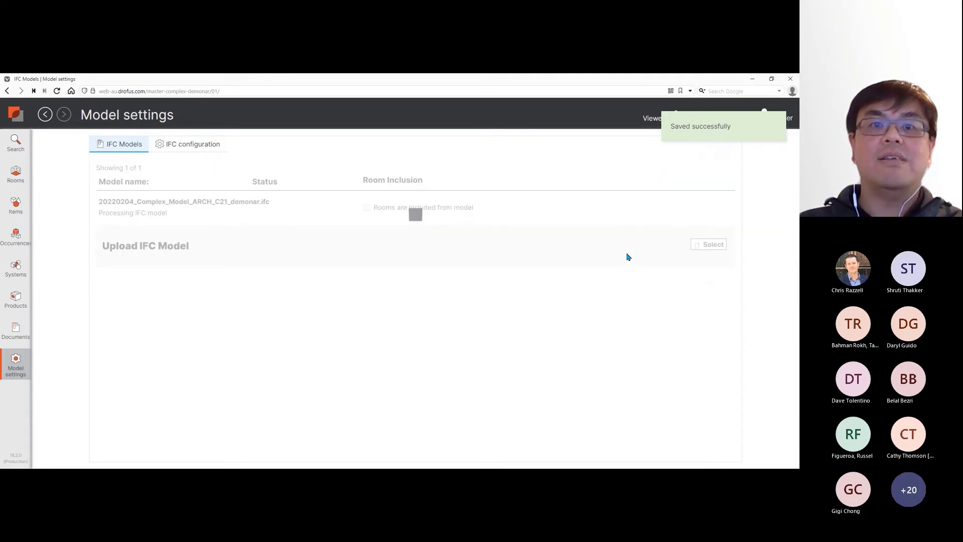
- Examine the IFC configuration keys for rooms, occurrences and items without changing them, and return to the IFC models list
{"action": "left_click", "coordinate": [176, 146]}
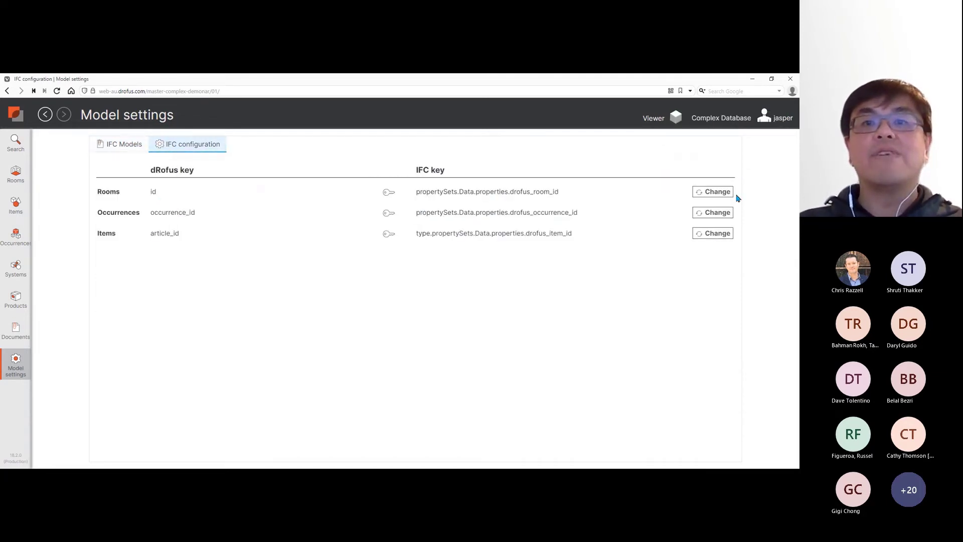
{"action": "left_click", "coordinate": [697, 194]}
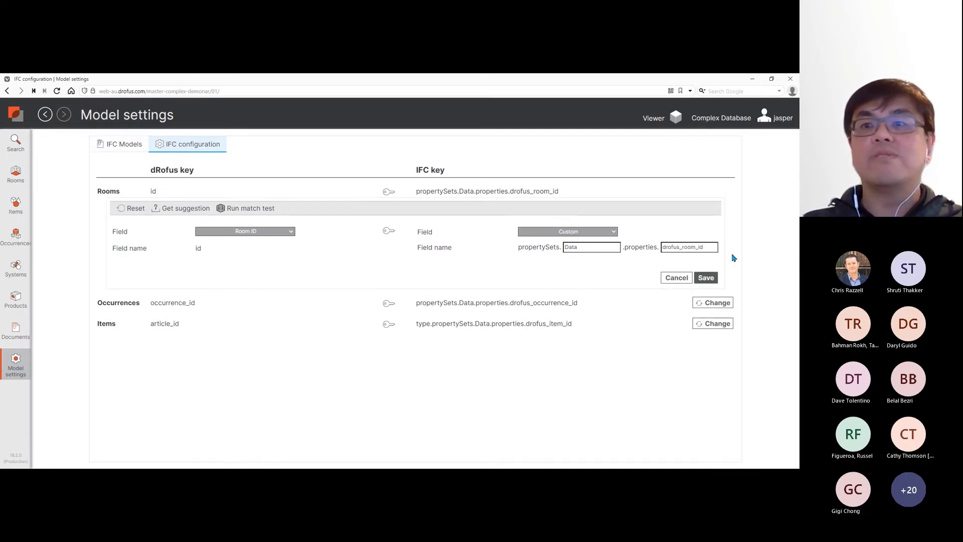
{"action": "left_click", "coordinate": [717, 302]}
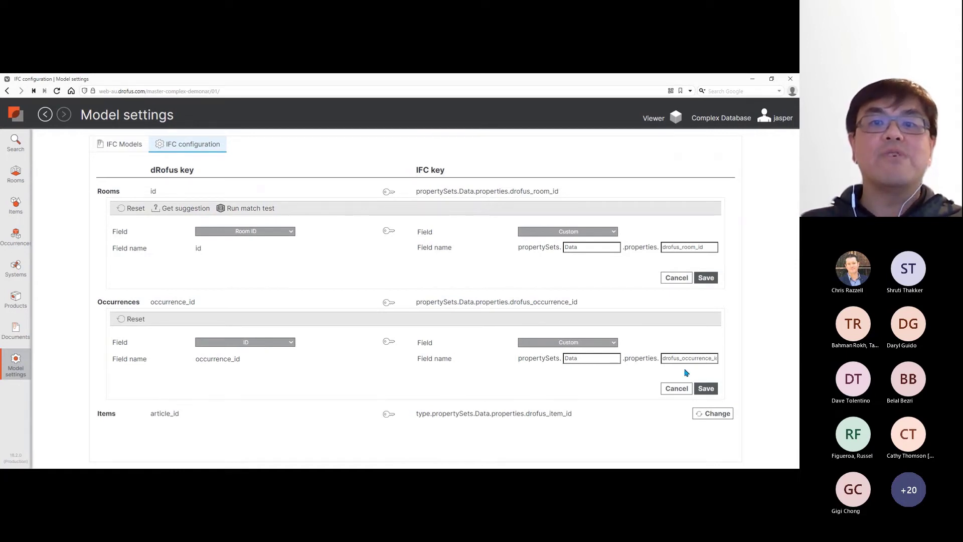
{"action": "left_click", "coordinate": [711, 414]}
{"action": "scroll", "coordinate": [511, 337], "scroll_direction": "down", "scroll_amount": 2}
{"action": "scroll", "coordinate": [511, 338], "scroll_direction": "down", "scroll_amount": 1}
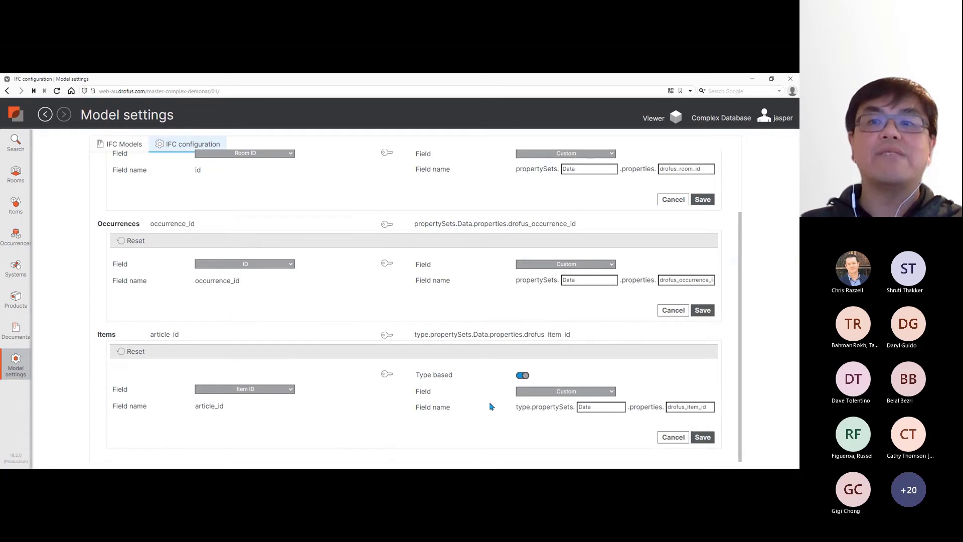
{"action": "left_click", "coordinate": [673, 437]}
{"action": "left_click", "coordinate": [677, 390]}
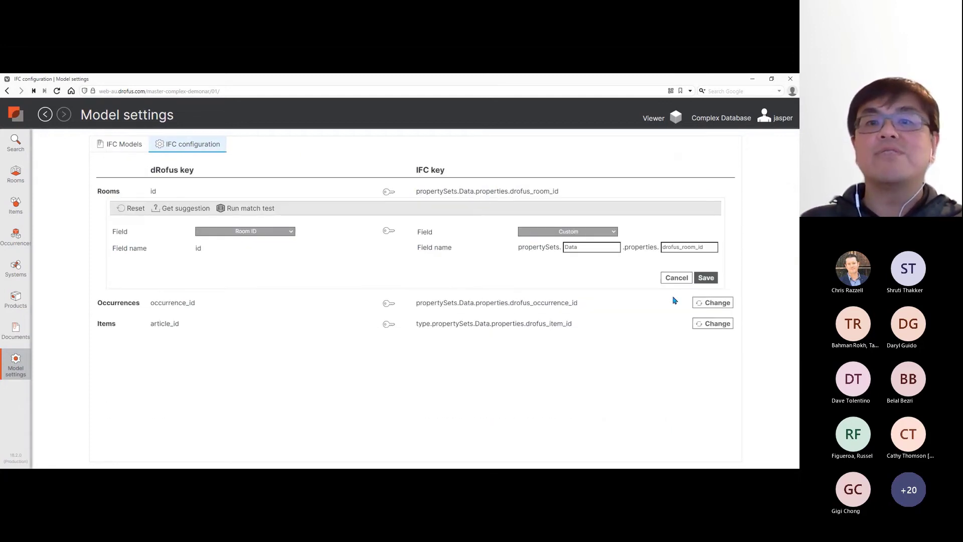
{"action": "left_click", "coordinate": [679, 279]}
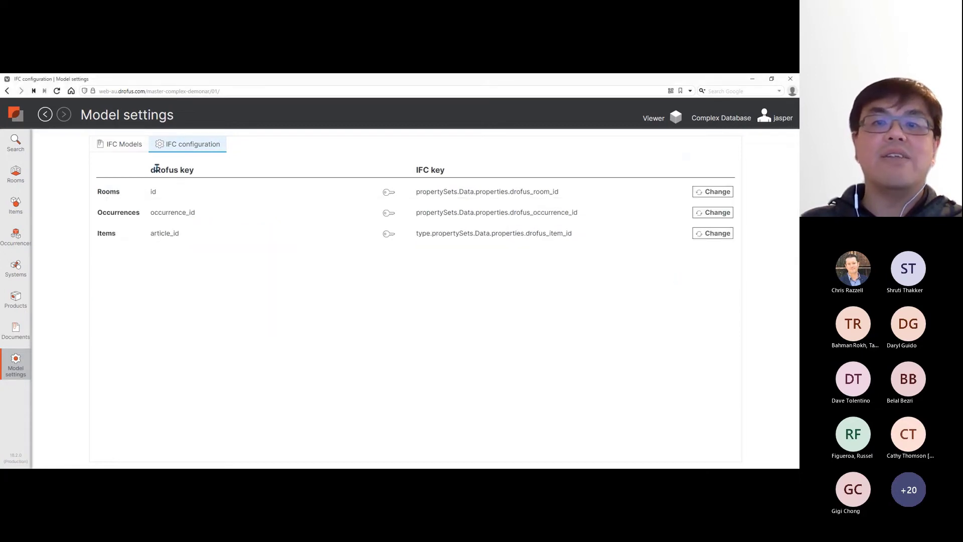
{"action": "left_click", "coordinate": [125, 147]}
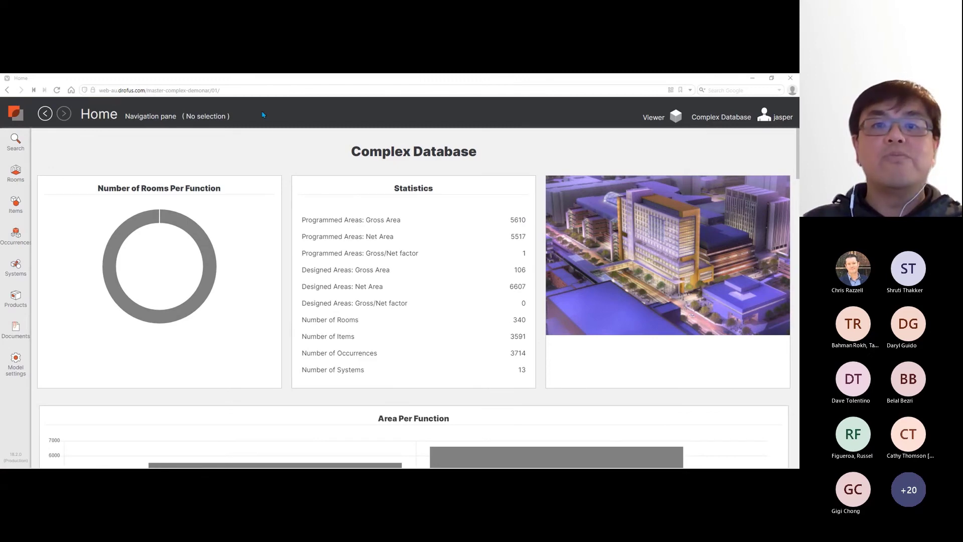
- Open the room list with the model viewer beside it, switching the viewer to 3D and back to 2D
{"action": "left_click", "coordinate": [14, 173]}
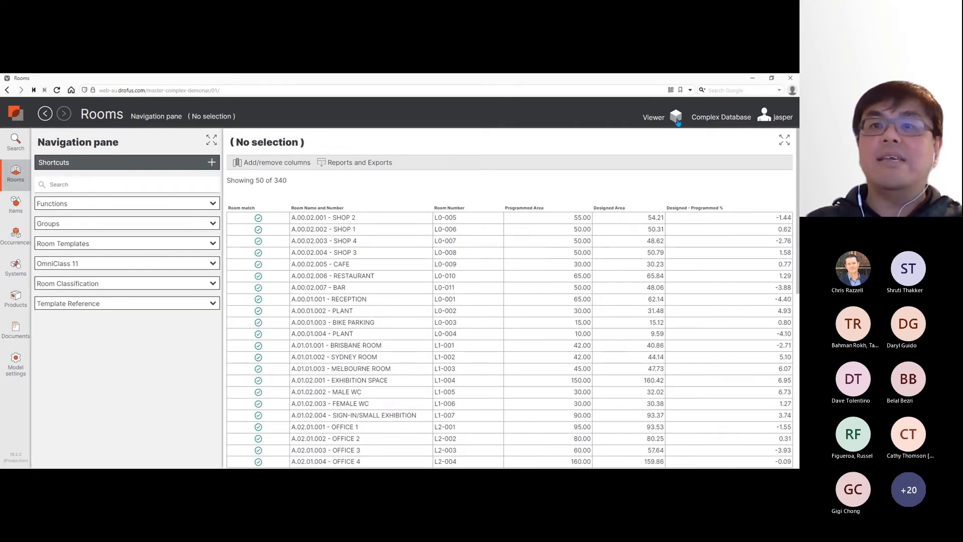
{"action": "left_click", "coordinate": [676, 118]}
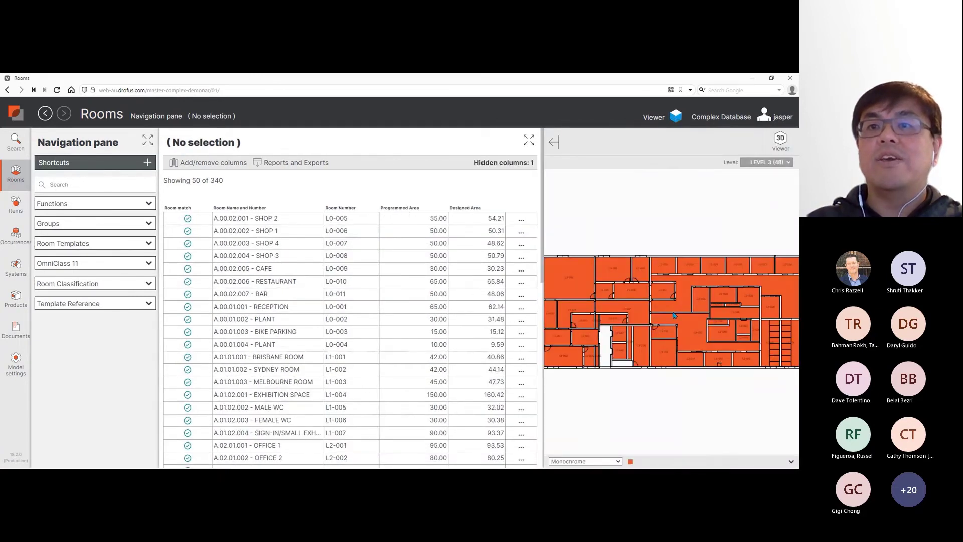
{"action": "left_click", "coordinate": [780, 142]}
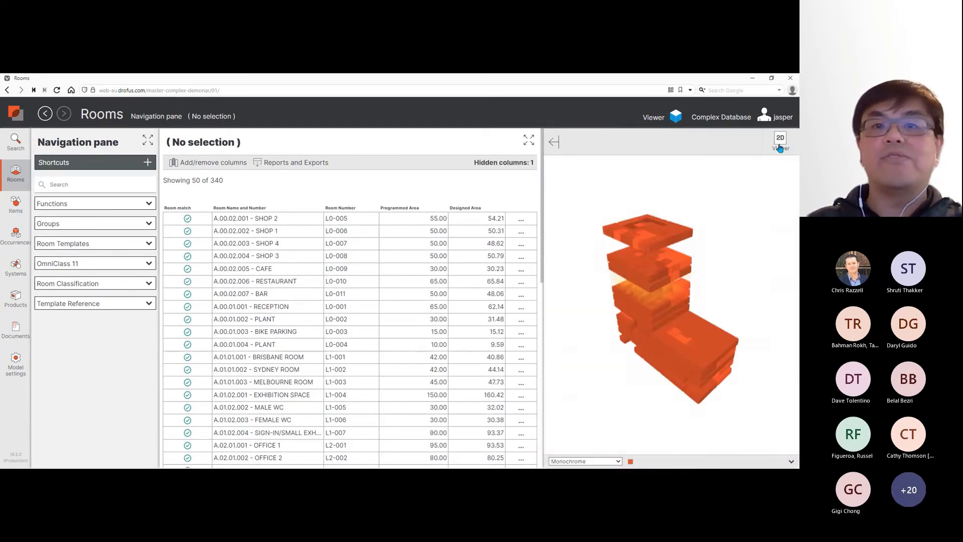
{"action": "left_click", "coordinate": [780, 142]}
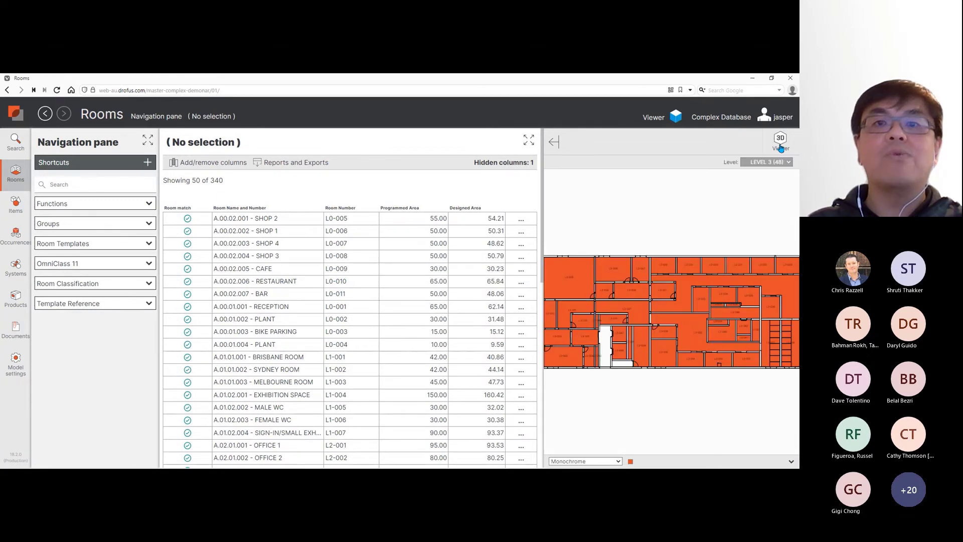
- Filter the rooms by function to Building A's LEVEL 7
{"action": "left_click", "coordinate": [114, 209]}
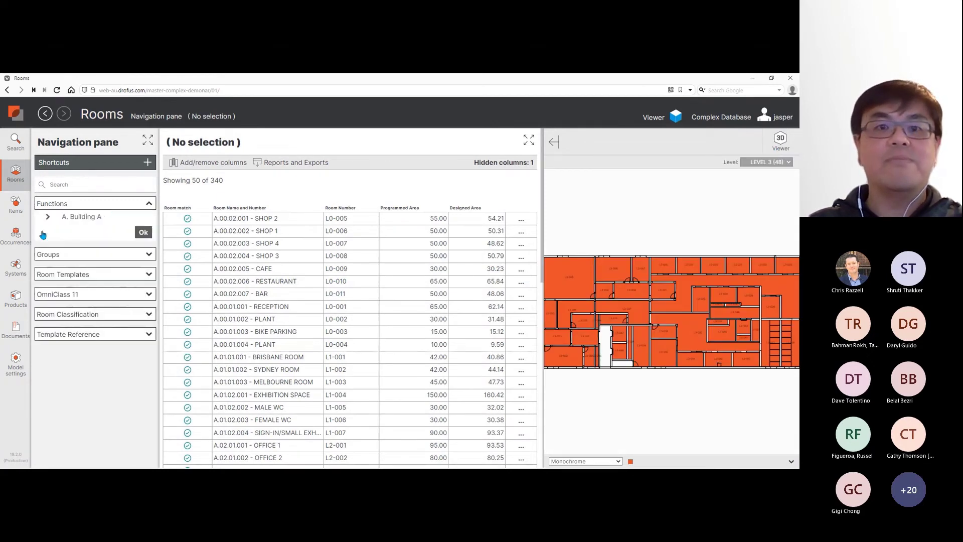
{"action": "left_click", "coordinate": [48, 216]}
{"action": "left_click", "coordinate": [80, 329]}
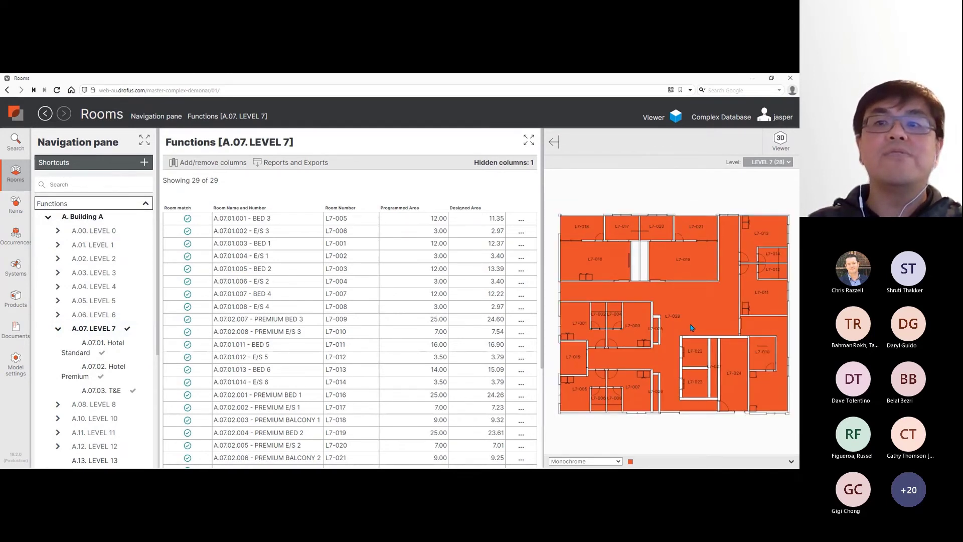
- Colour the Level 7 plan by Dept, expand the colour legend, and recolour the rooms by Space Type
{"action": "left_click", "coordinate": [592, 462]}
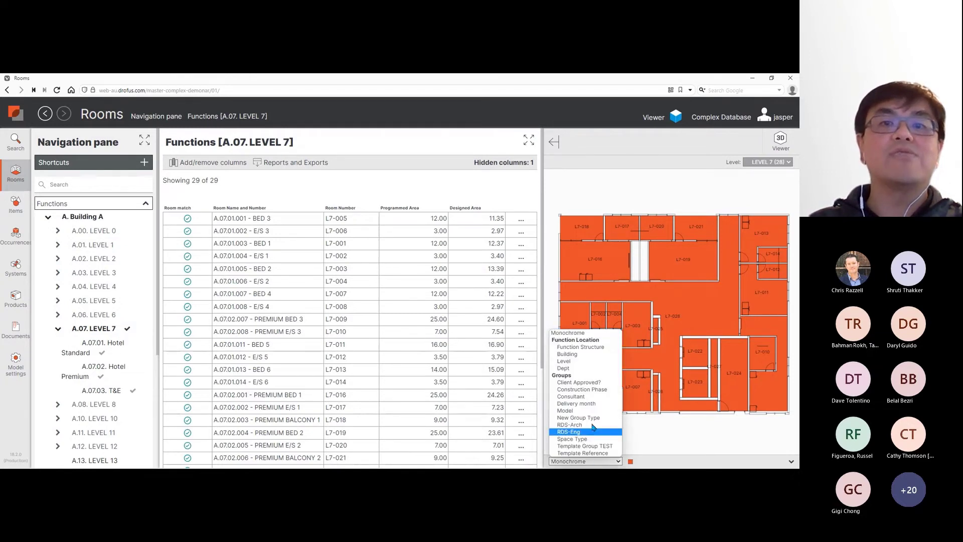
{"action": "left_click", "coordinate": [591, 370]}
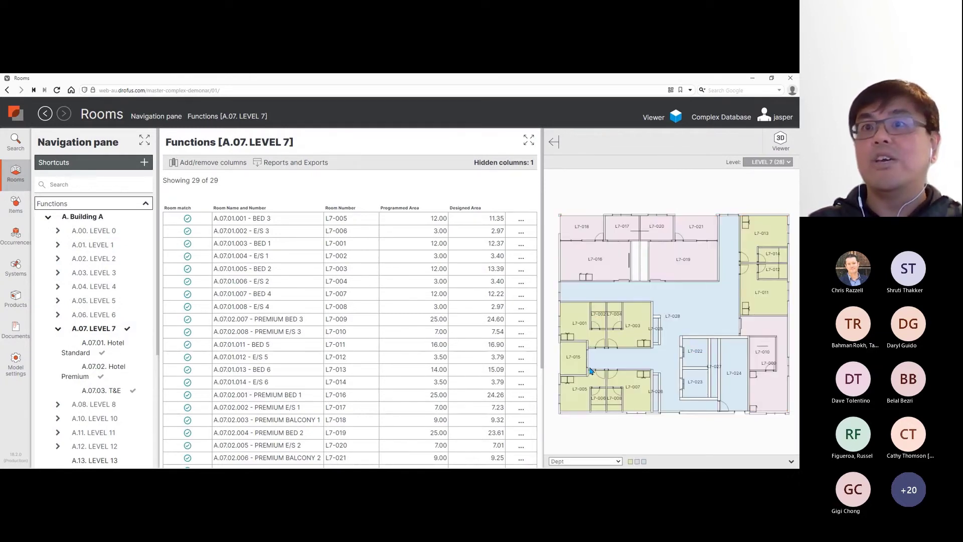
{"action": "left_click", "coordinate": [791, 463]}
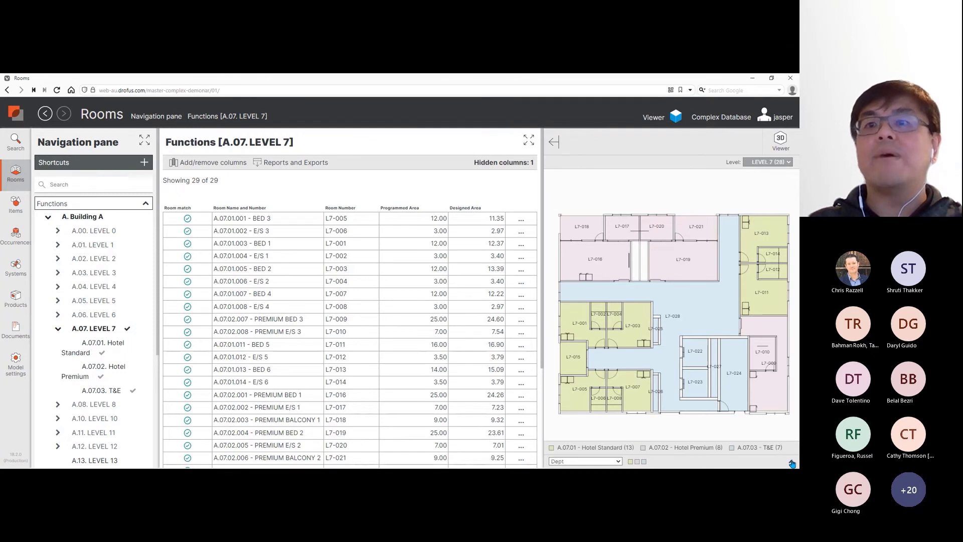
{"action": "left_click", "coordinate": [592, 462]}
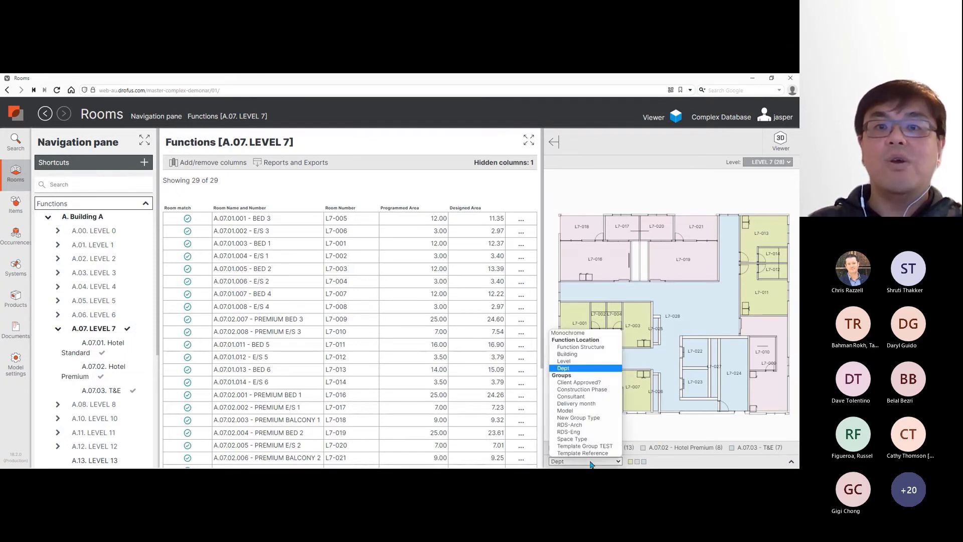
{"action": "left_click", "coordinate": [590, 439]}
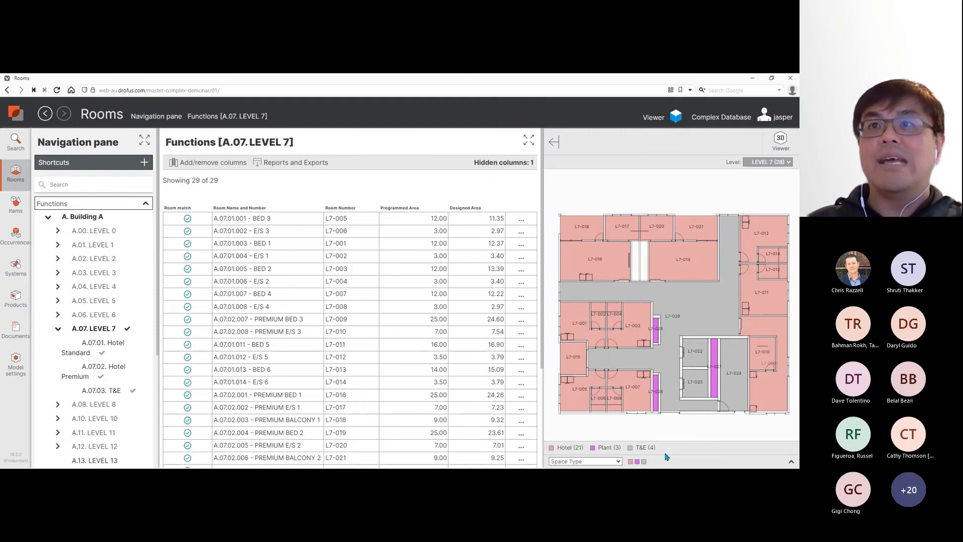
- Select rooms L7-005, L7-001 and L7-016 in turn on the plan to view each one's properties
{"action": "left_click", "coordinate": [581, 394]}
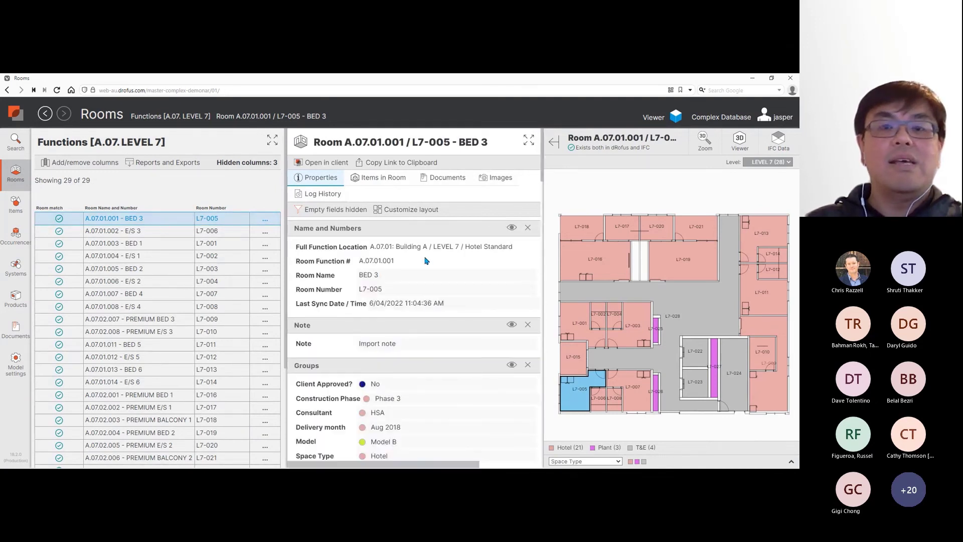
{"action": "left_click", "coordinate": [580, 326]}
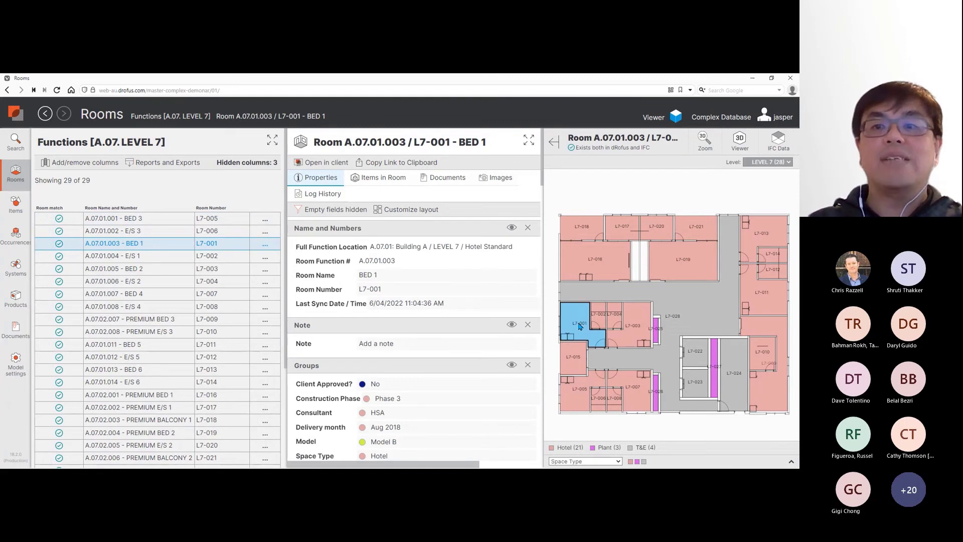
{"action": "left_click", "coordinate": [599, 262]}
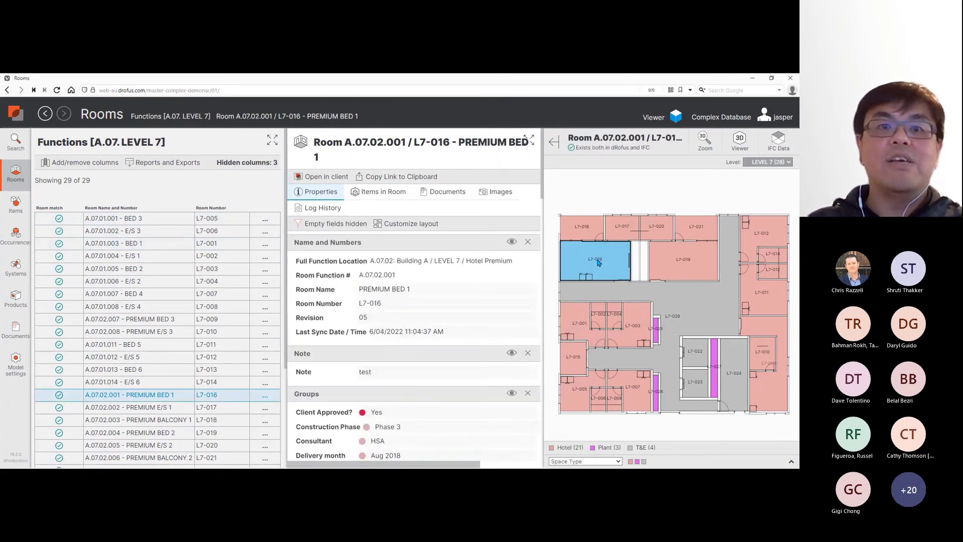
- Show PREMIUM BED 1 in the 3D viewer, zoomed to the room and turned to an angled overview
{"action": "left_click", "coordinate": [740, 150]}
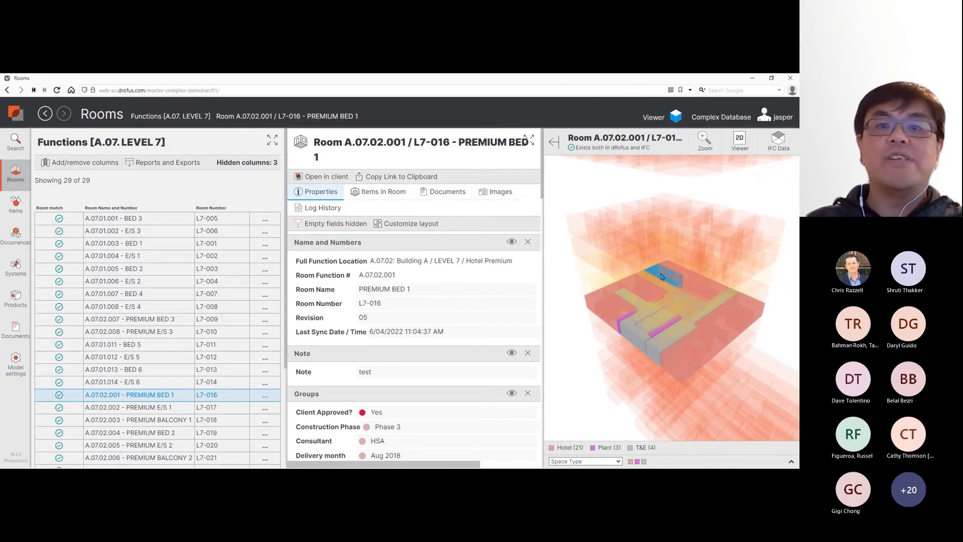
{"action": "left_click", "coordinate": [705, 142]}
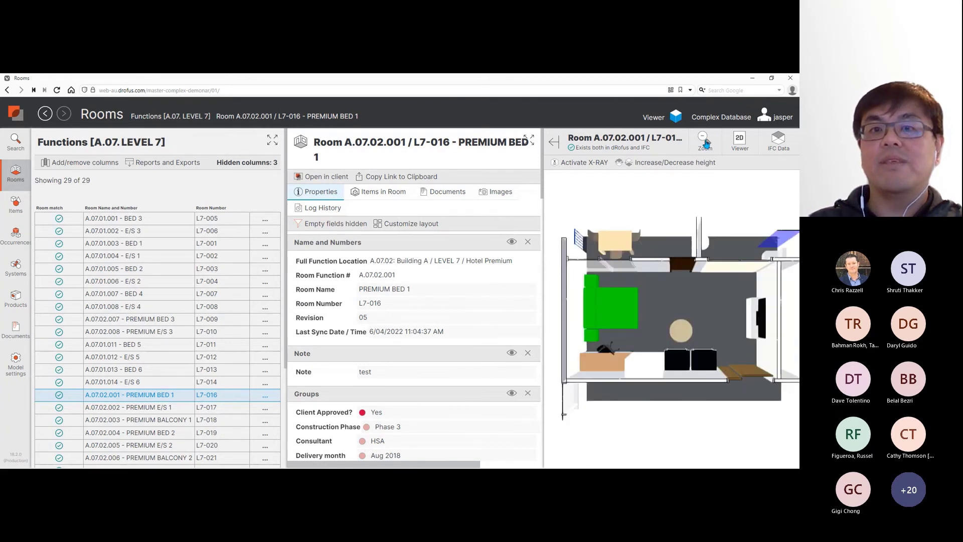
{"action": "left_click_drag", "start_coordinate": [717, 432], "coordinate": [568, 194]}
{"action": "scroll", "coordinate": [707, 291], "scroll_direction": "up", "scroll_amount": 4}
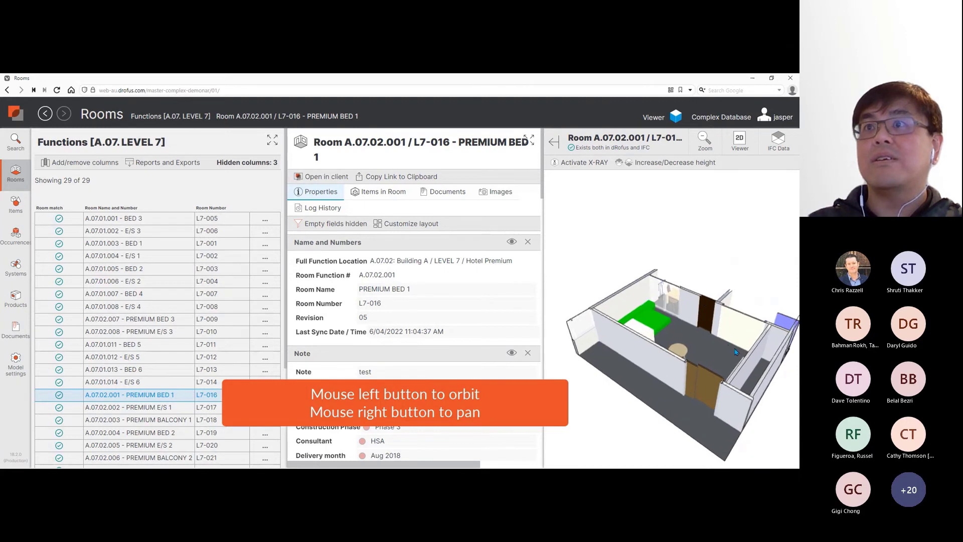
- Turn X-ray on and off for PREMIUM BED 1, and raise and lower the room's section height
{"action": "left_click", "coordinate": [579, 163]}
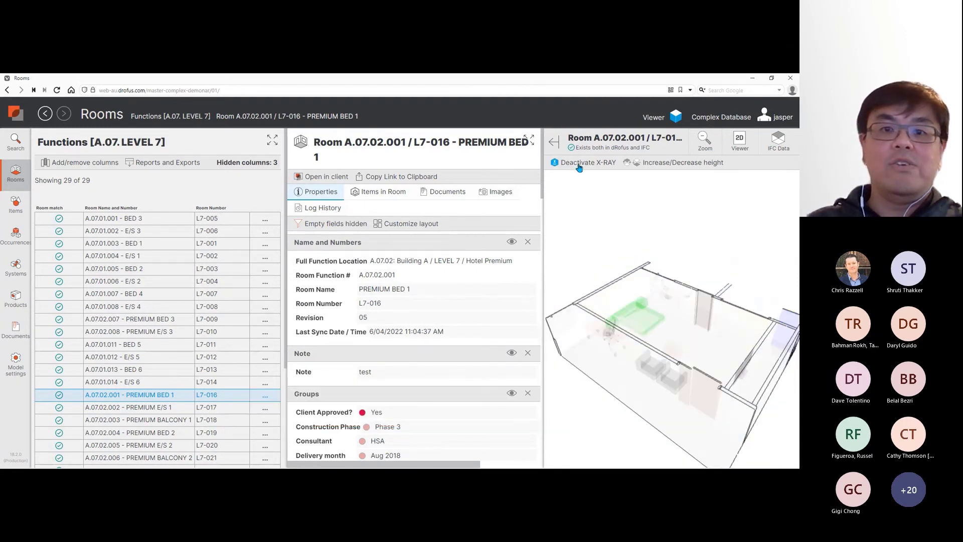
{"action": "left_click", "coordinate": [579, 166]}
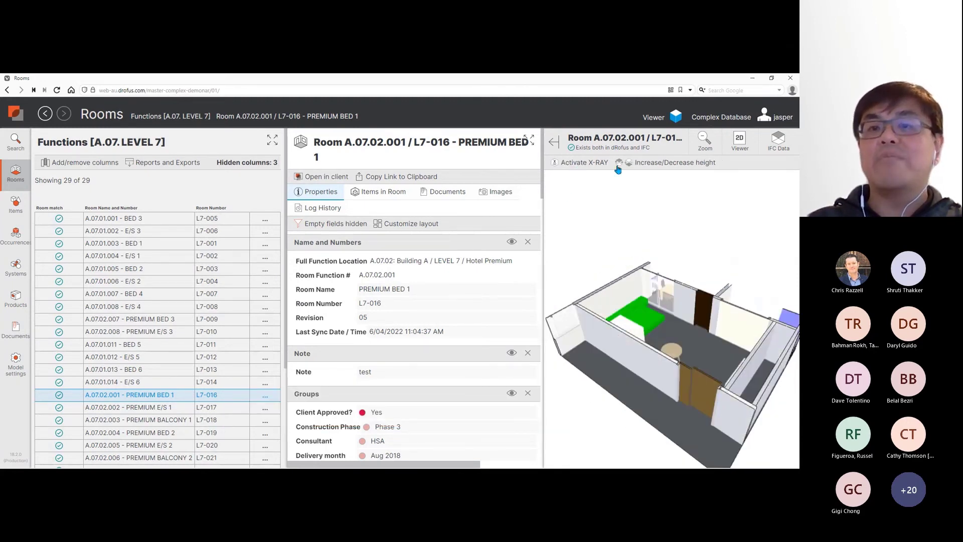
{"action": "left_click", "coordinate": [618, 165]}
{"action": "left_click", "coordinate": [618, 165]}
{"action": "left_click", "coordinate": [618, 166]}
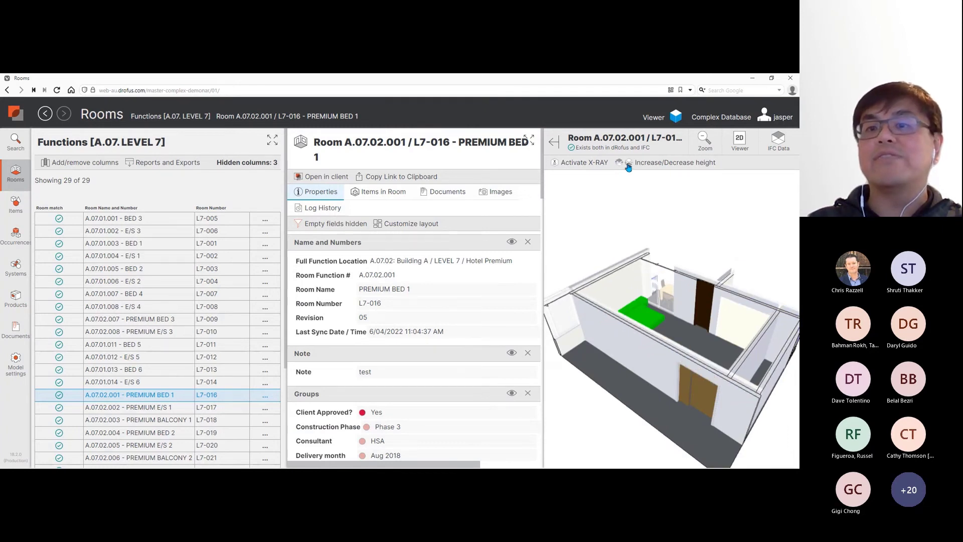
{"action": "left_click", "coordinate": [628, 167]}
{"action": "triple_click", "coordinate": [628, 167]}
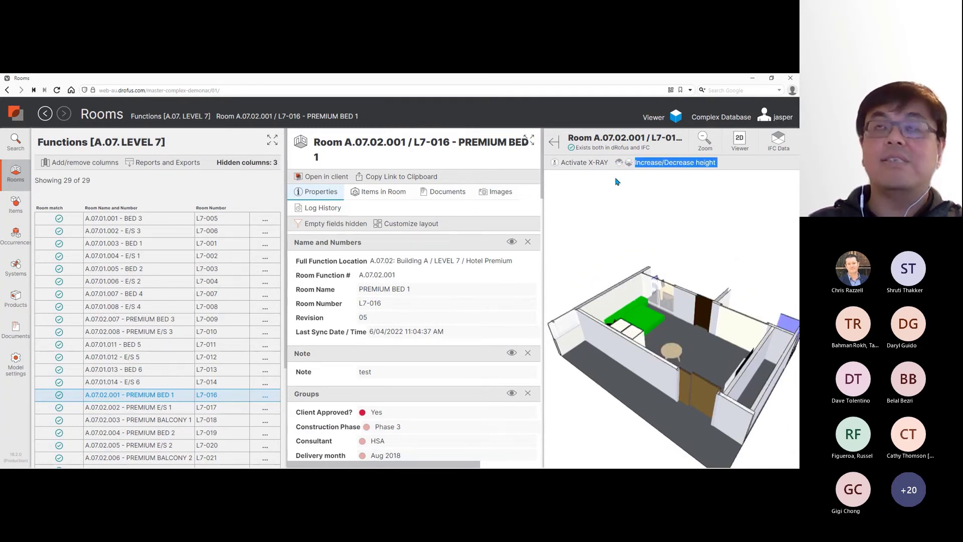
- List the items of PREMIUM BED 1, examine the viewer's room IFC data, and return to the 3D view
{"action": "left_click", "coordinate": [779, 141]}
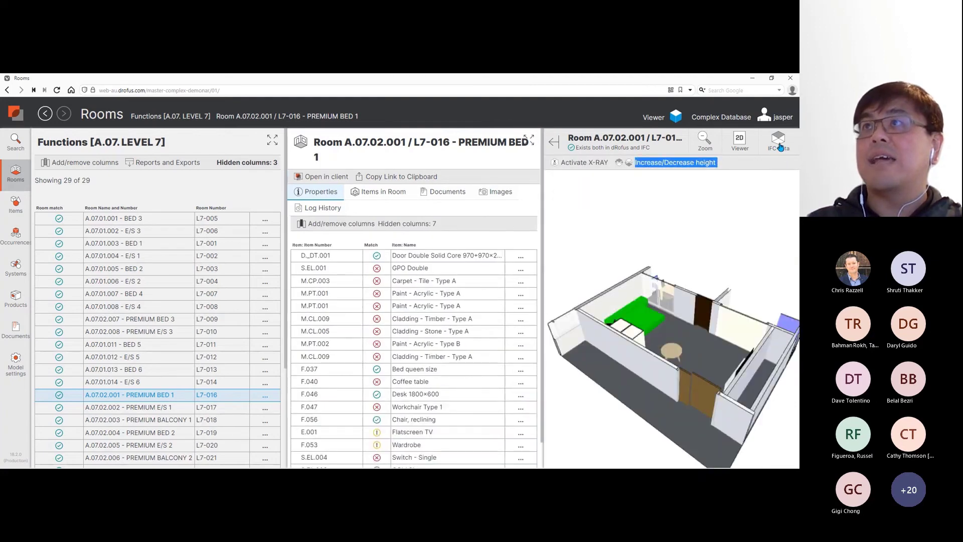
{"action": "left_click", "coordinate": [780, 146]}
{"action": "scroll", "coordinate": [739, 227], "scroll_direction": "down", "scroll_amount": 2}
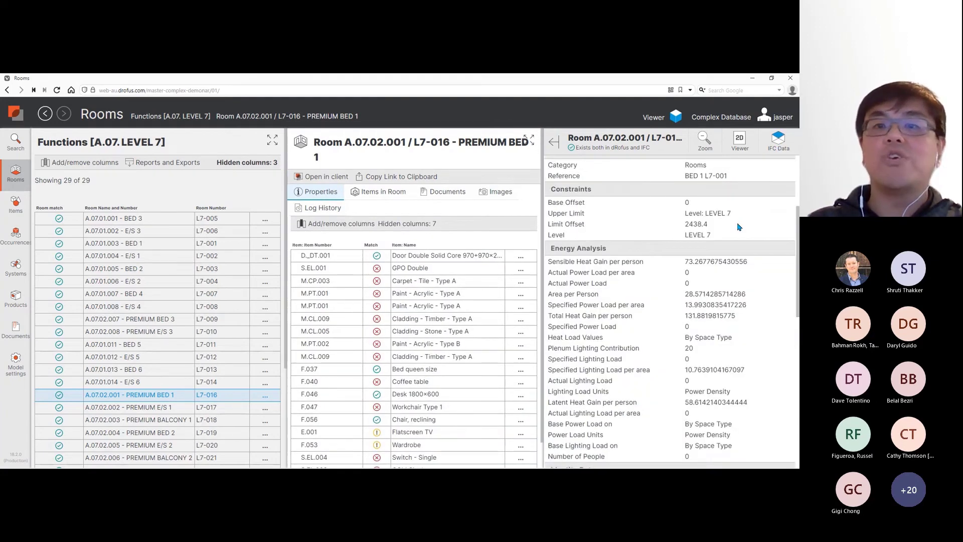
{"action": "scroll", "coordinate": [738, 227], "scroll_direction": "down", "scroll_amount": 8}
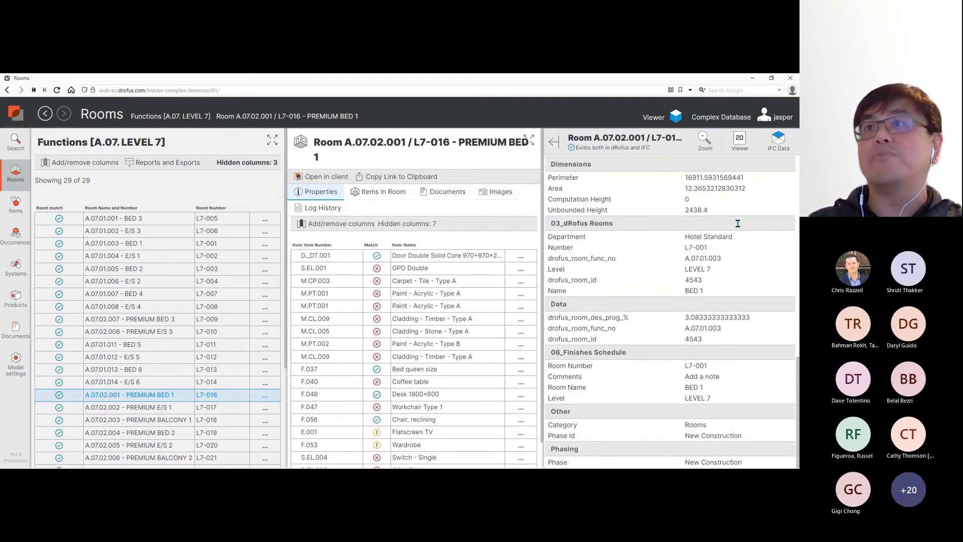
{"action": "left_click", "coordinate": [779, 141]}
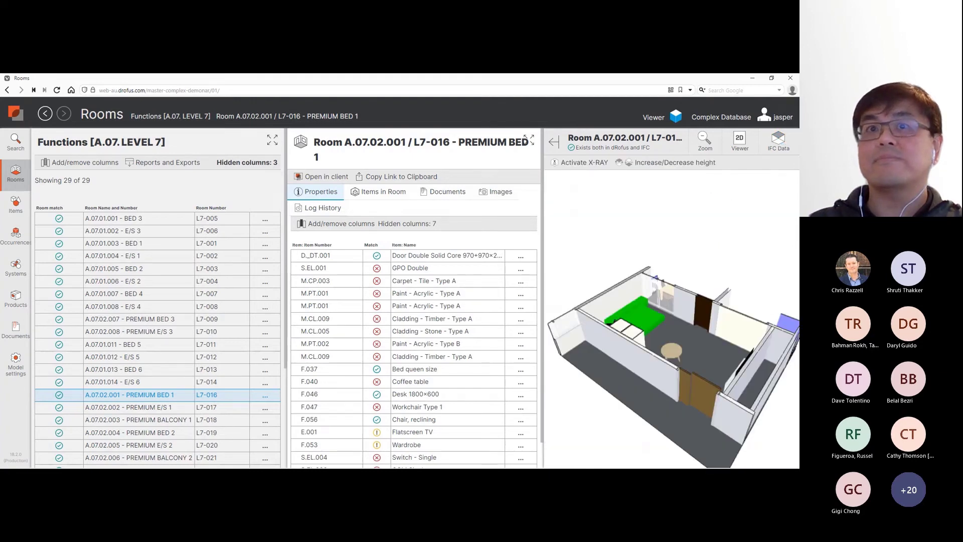
{"action": "key", "text": "alt+Tab"}
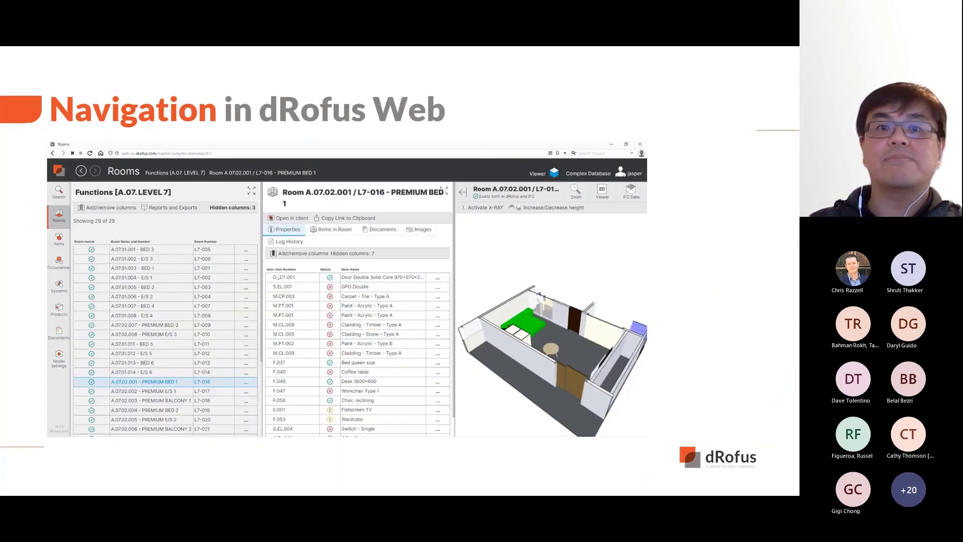
{"action": "key", "text": "Right"}
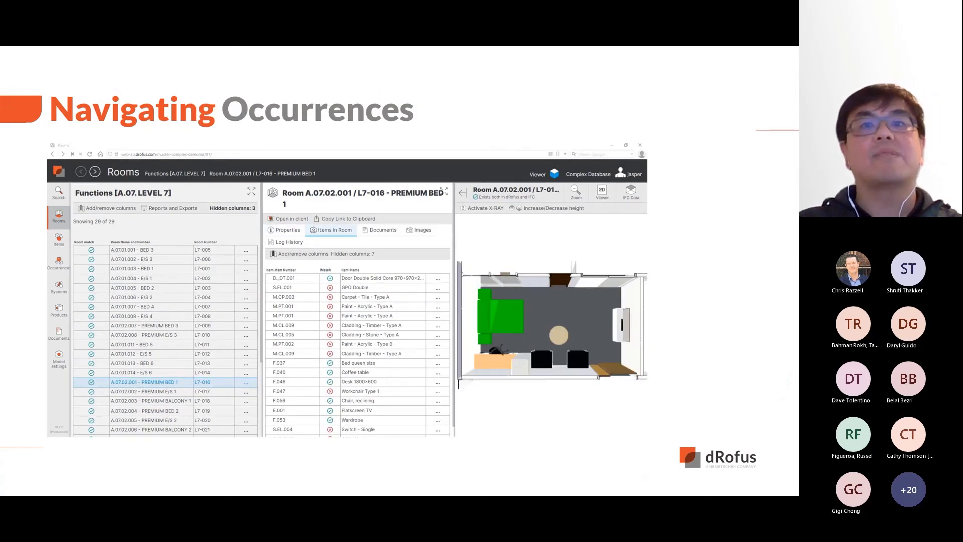
{"action": "key", "text": "alt+Tab"}
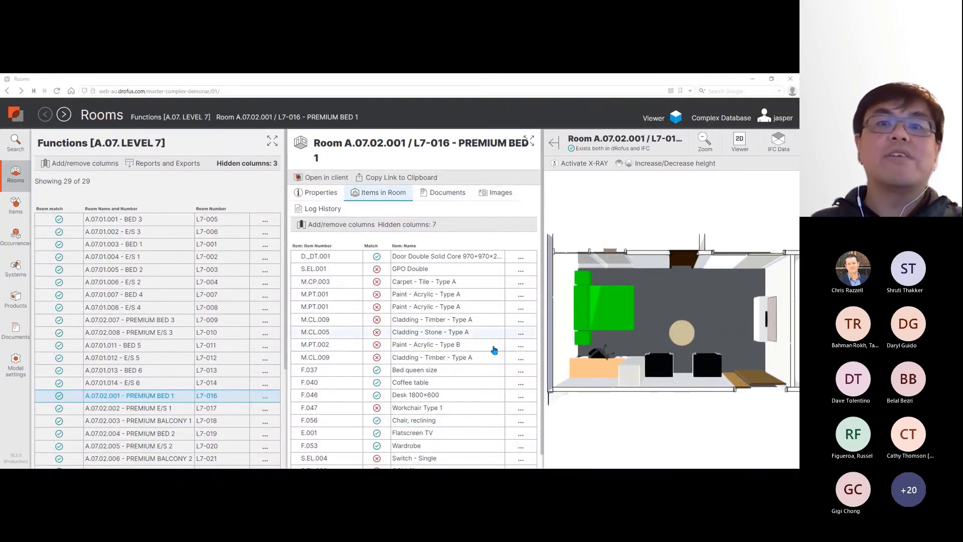
- Select the queen size bed and coffee table from the room's items, and the flatscreen TV and bed in the 3D view
{"action": "left_click", "coordinate": [429, 371]}
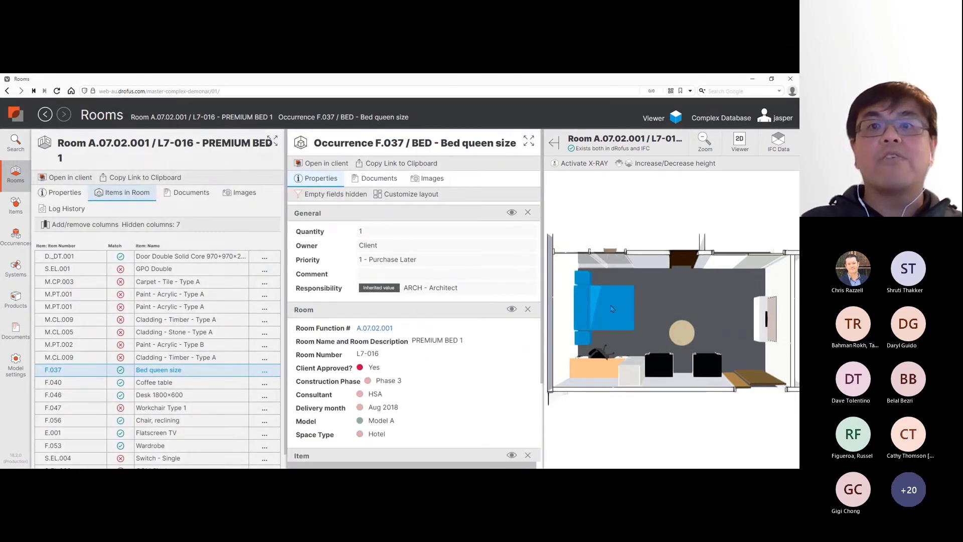
{"action": "left_click", "coordinate": [167, 385]}
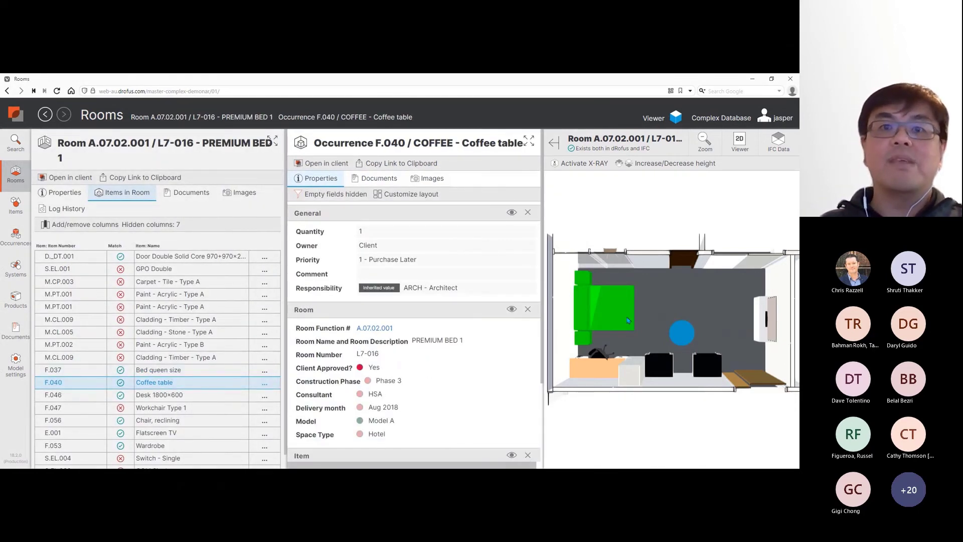
{"action": "left_click", "coordinate": [770, 321]}
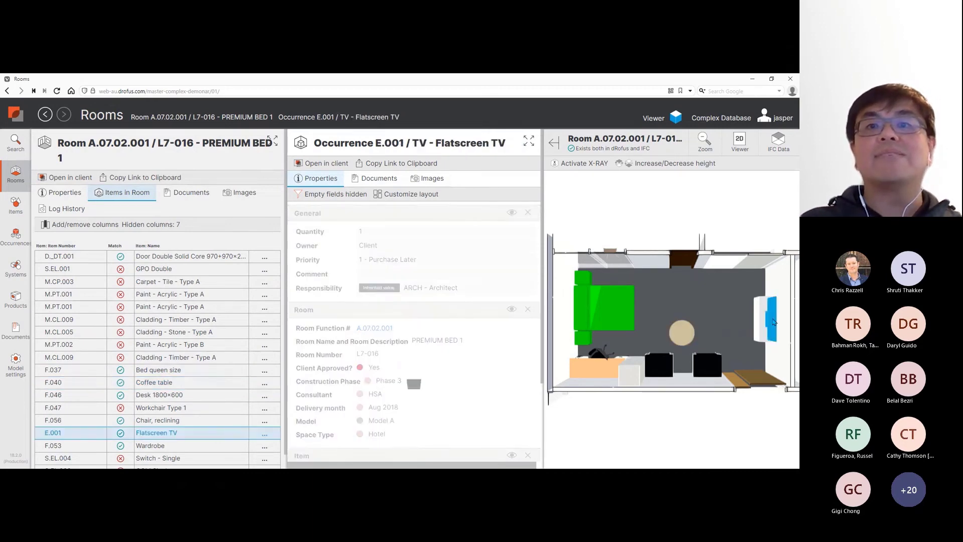
{"action": "left_click", "coordinate": [626, 308]}
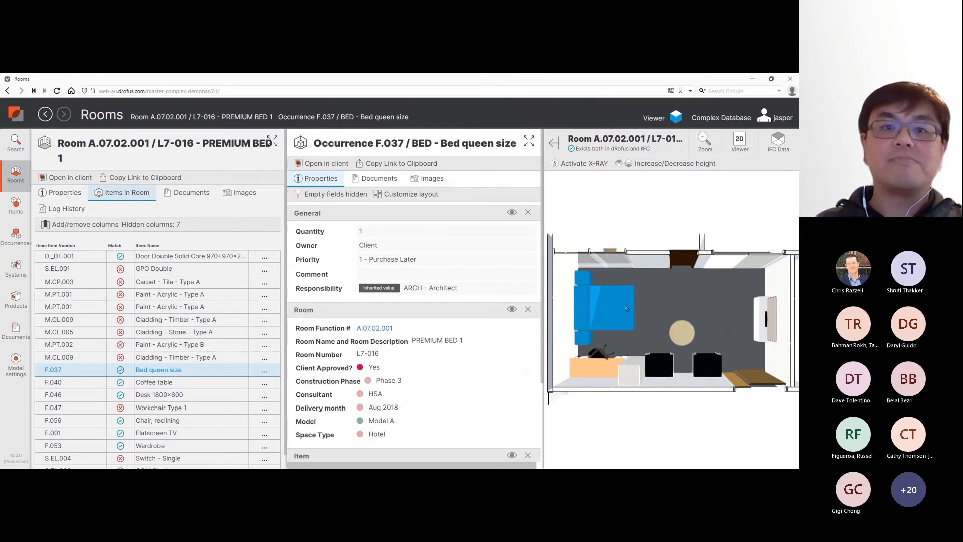
- Examine the IFC data of the queen size bed by switching the IFC object from the room to the occurrence
{"action": "left_click", "coordinate": [777, 146]}
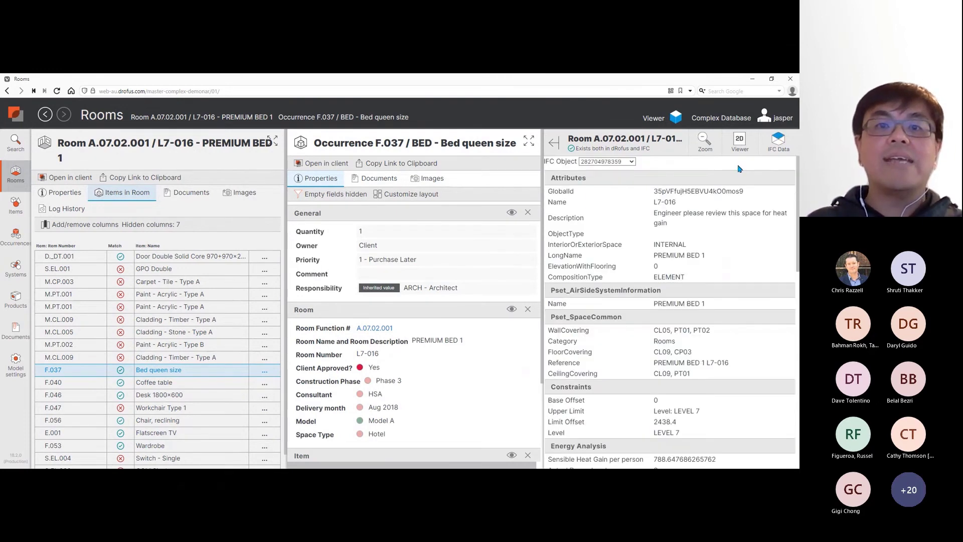
{"action": "left_click", "coordinate": [607, 162]}
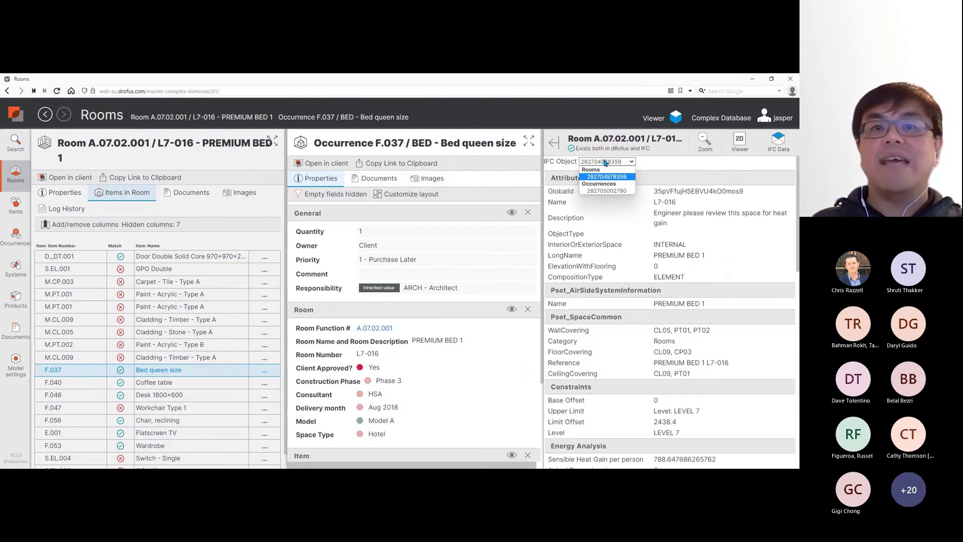
{"action": "left_click", "coordinate": [607, 192]}
{"action": "scroll", "coordinate": [687, 239], "scroll_direction": "down", "scroll_amount": 3}
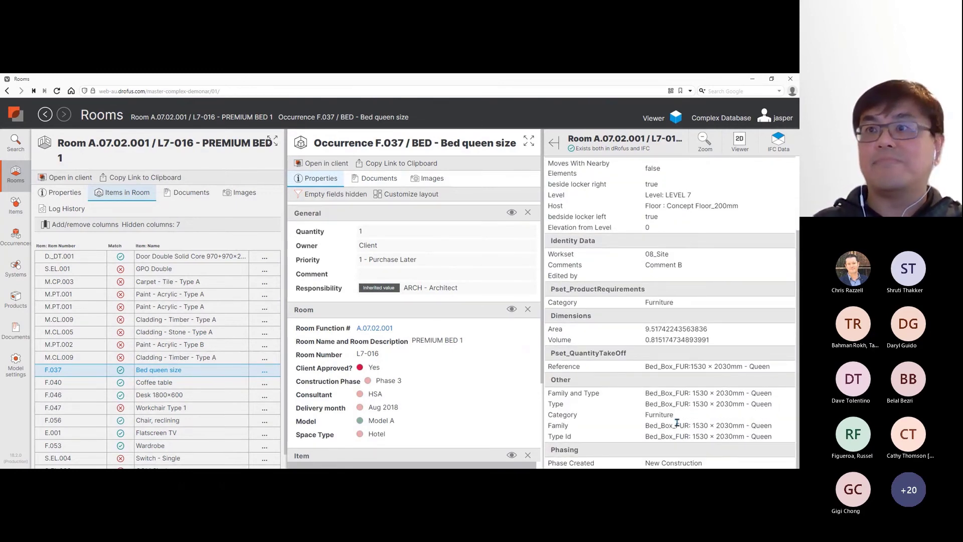
- Examine the IFC data of the coffee table by switching the IFC object from the room to the occurrence, and return to the 3D view
{"action": "left_click", "coordinate": [155, 382]}
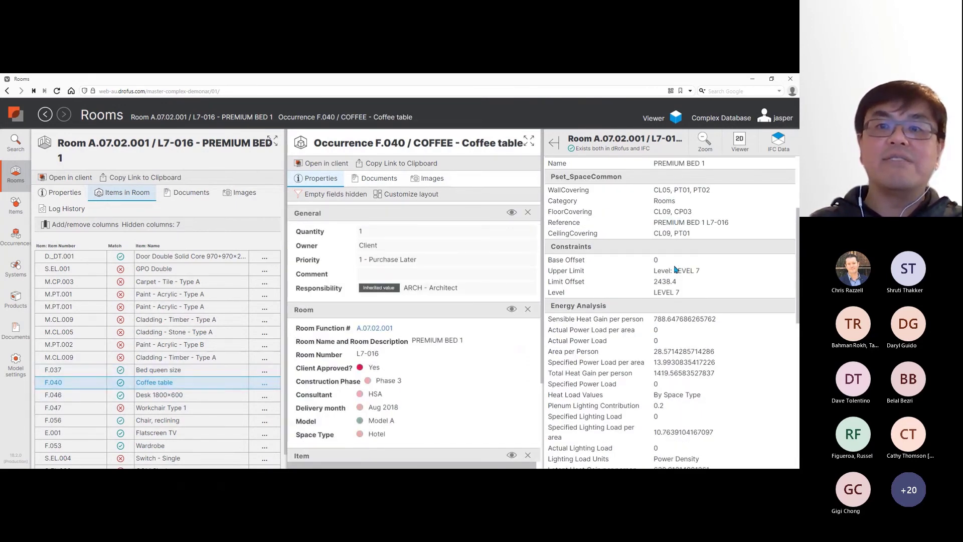
{"action": "scroll", "coordinate": [675, 270], "scroll_direction": "down", "scroll_amount": 1}
{"action": "scroll", "coordinate": [675, 269], "scroll_direction": "up", "scroll_amount": 5}
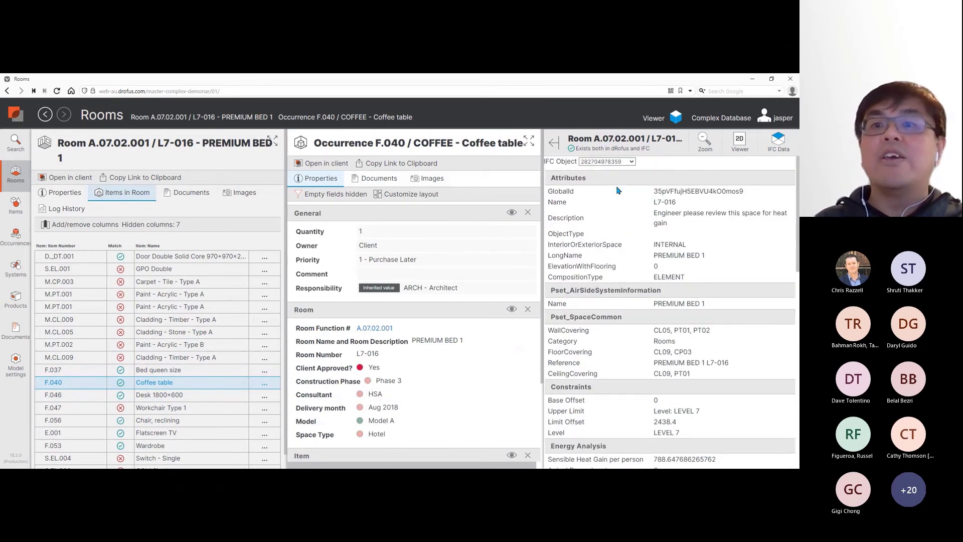
{"action": "left_click", "coordinate": [617, 161]}
{"action": "left_click", "coordinate": [616, 190]}
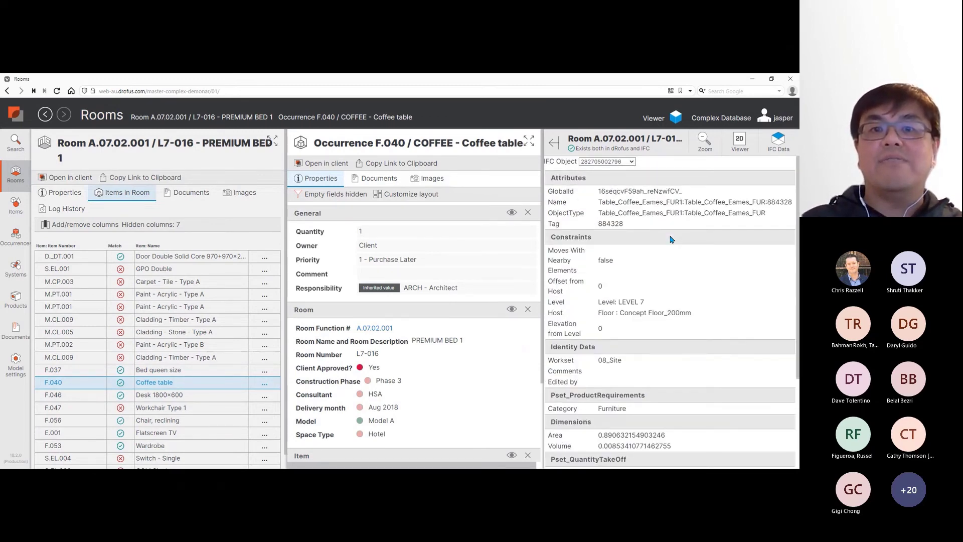
{"action": "scroll", "coordinate": [672, 240], "scroll_direction": "down", "scroll_amount": 1}
{"action": "scroll", "coordinate": [673, 240], "scroll_direction": "down", "scroll_amount": 3}
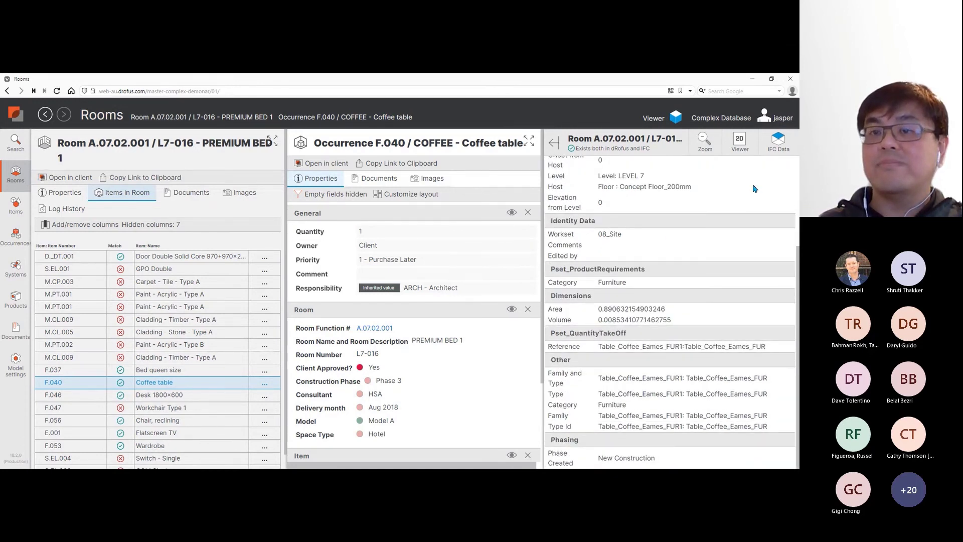
{"action": "left_click", "coordinate": [777, 146]}
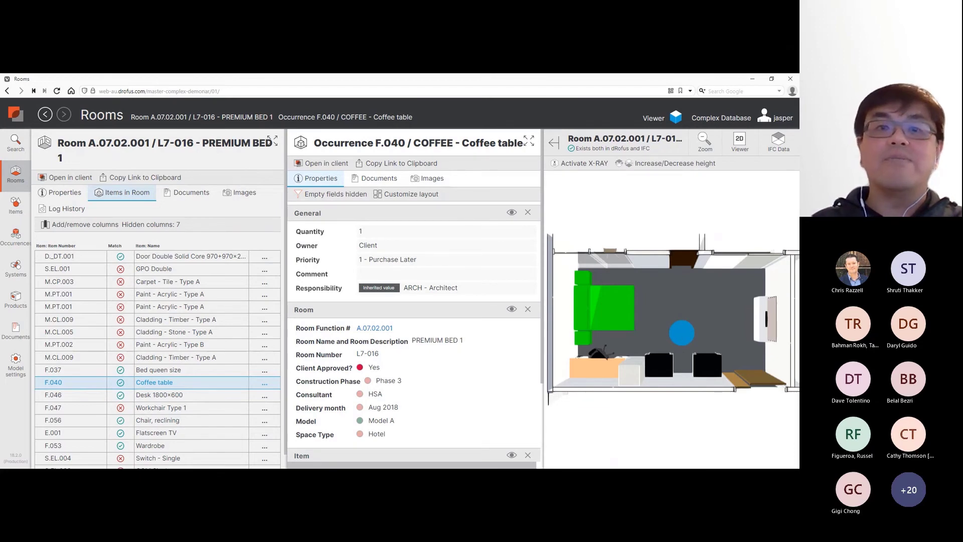
{"action": "key", "text": "alt+Tab"}
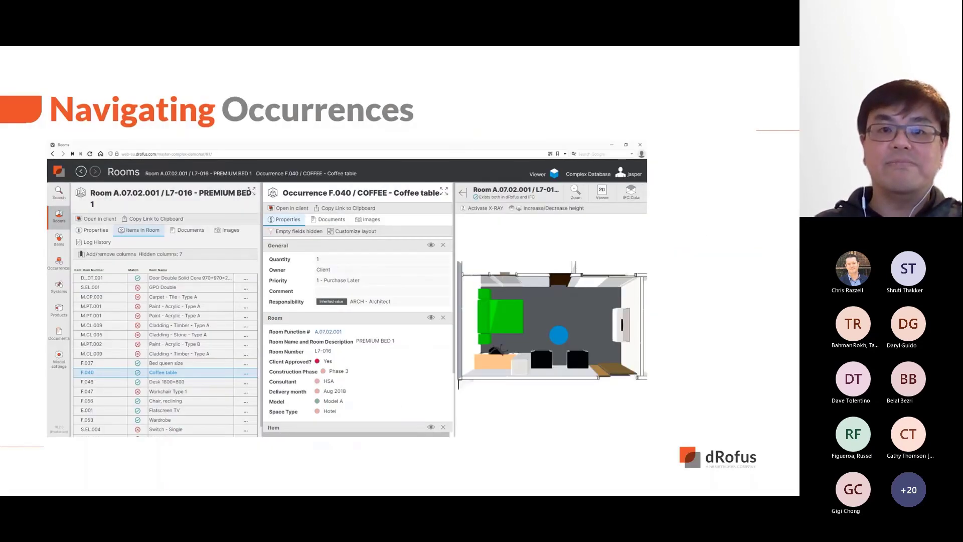